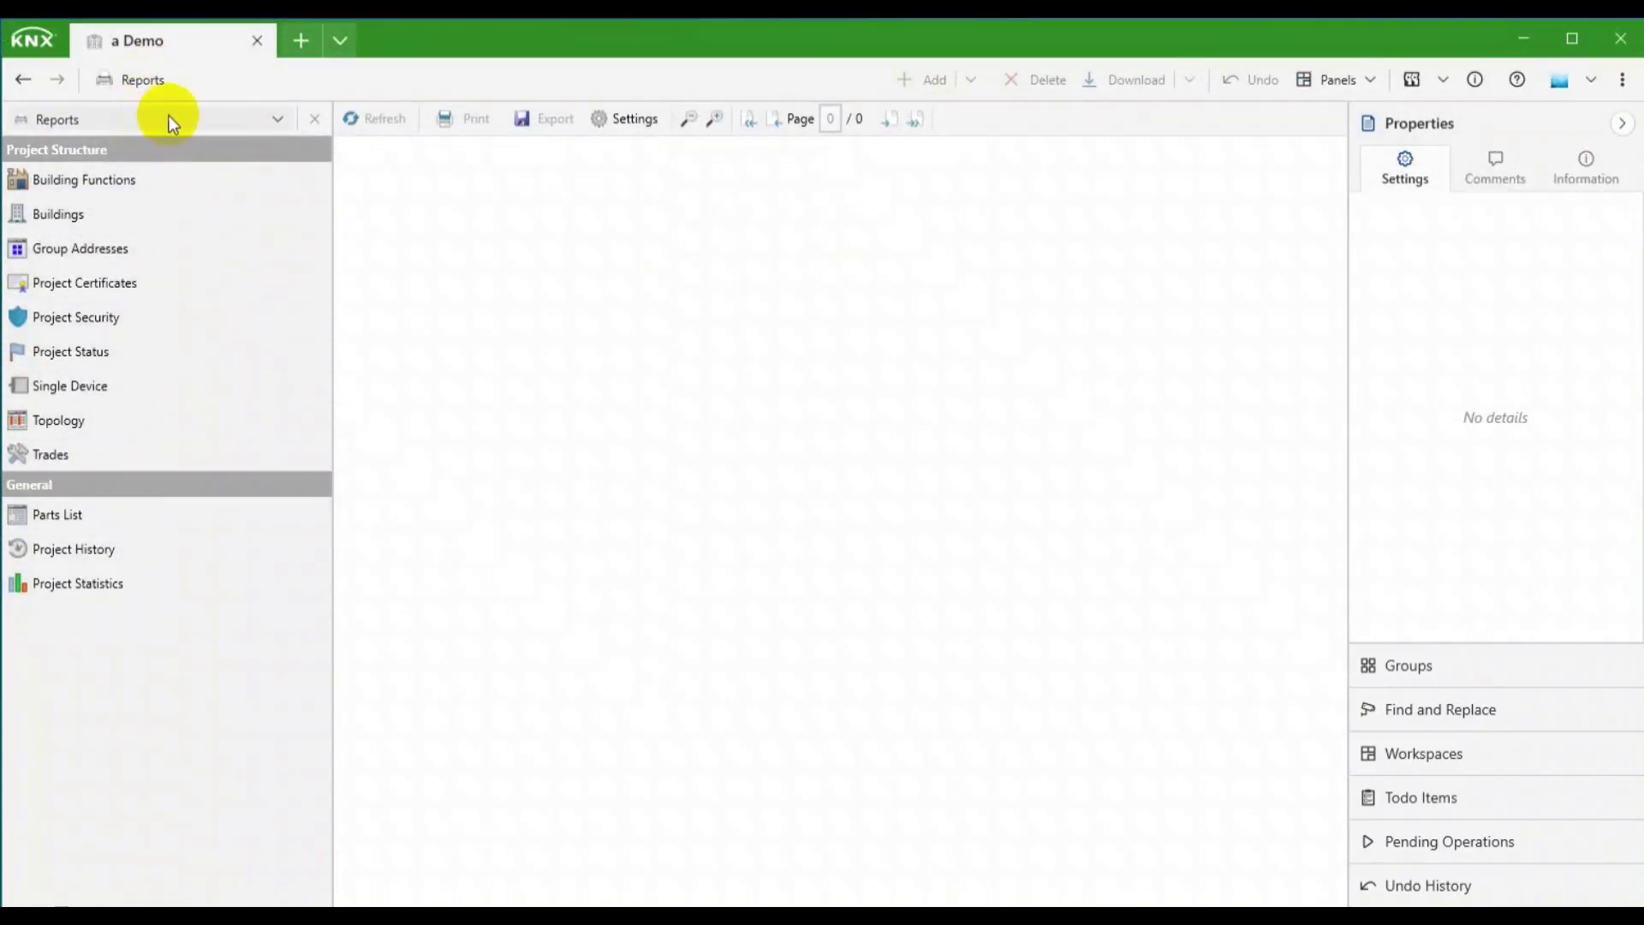
# Show the Buildings view, expand down to the Cabinet, and select actuator 1.1.16 with push button 1.1.15.
pyautogui.click(168, 116)
pyautogui.click(126, 218)
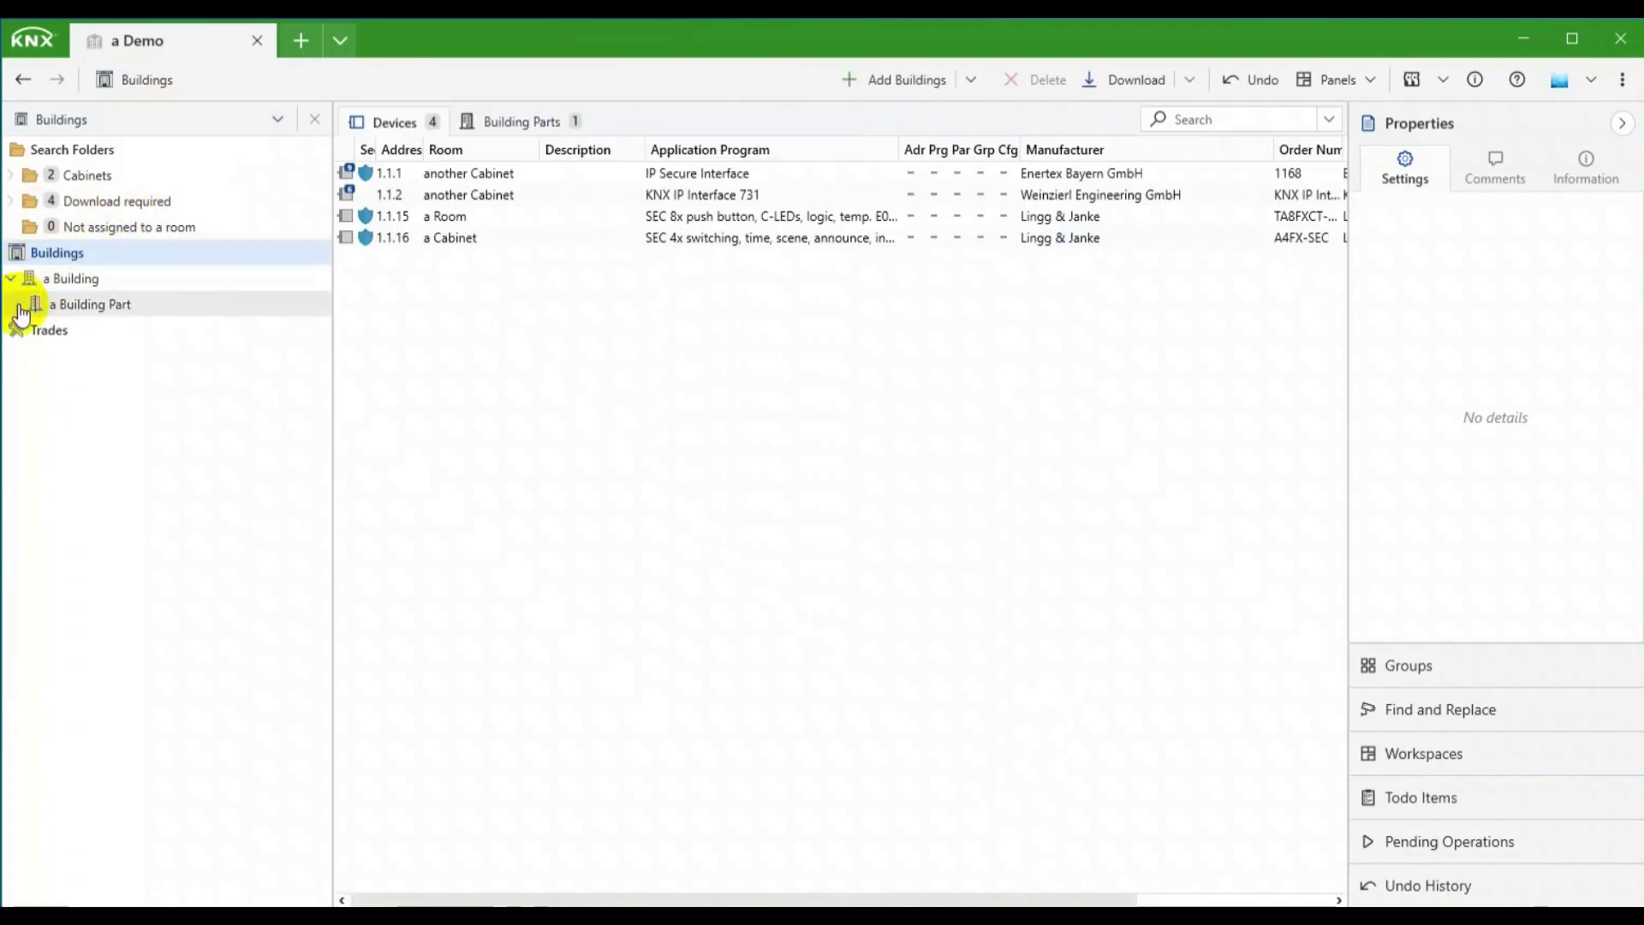
pyautogui.click(16, 304)
pyautogui.click(26, 330)
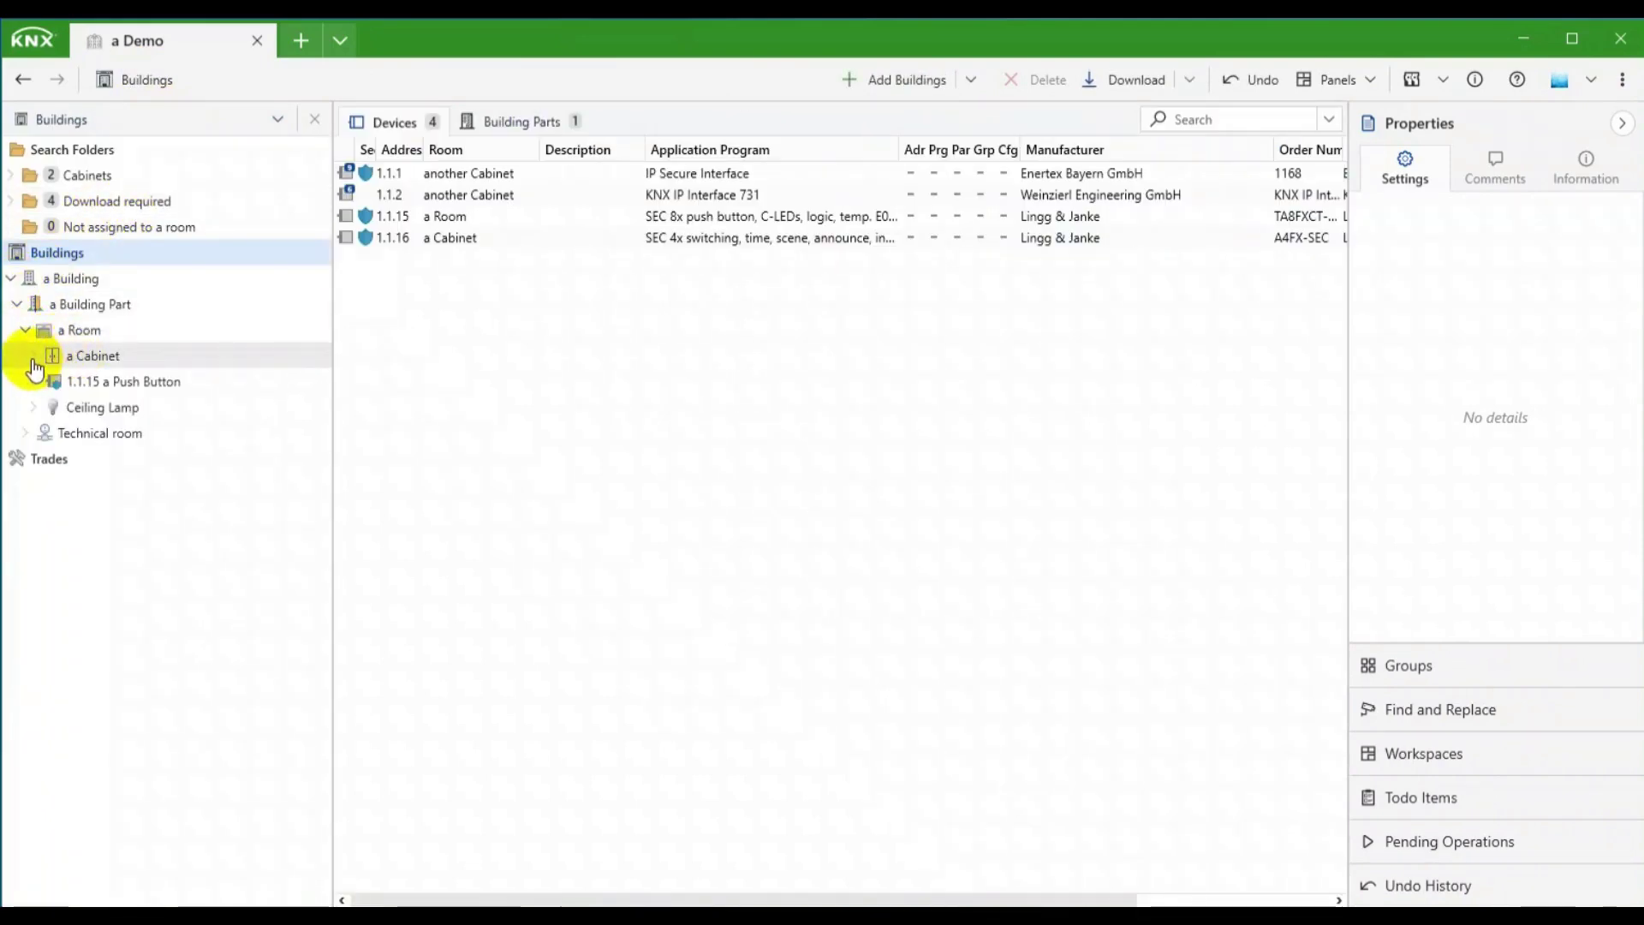
pyautogui.click(33, 358)
pyautogui.click(188, 383)
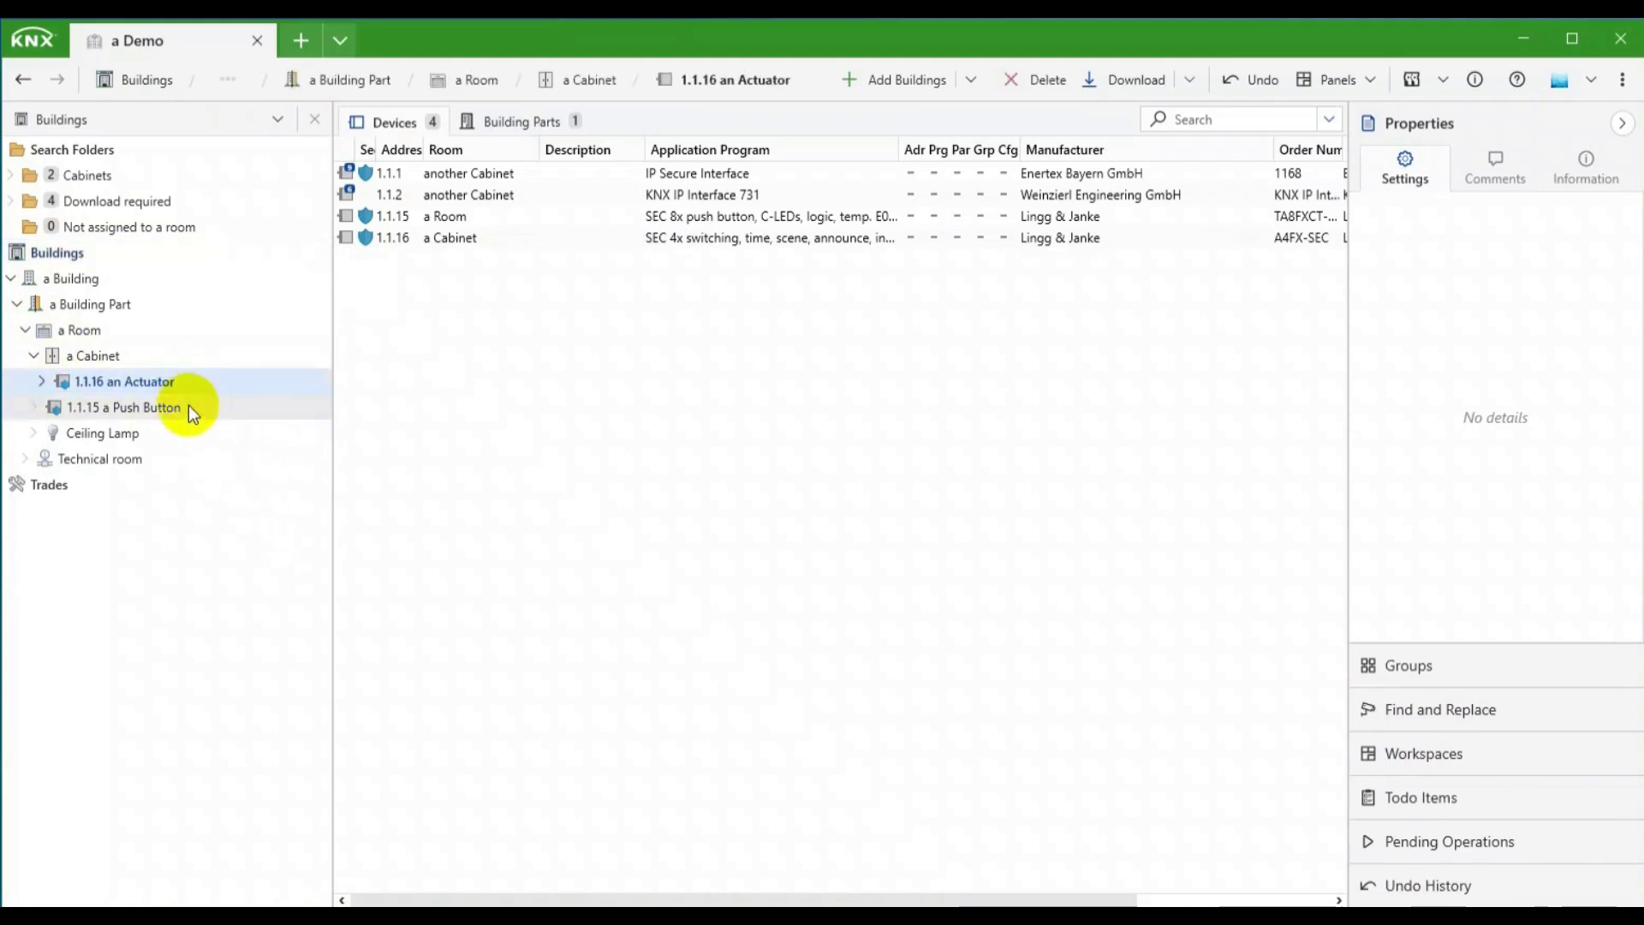
pyautogui.keyDown('ctrl'); pyautogui.click(197, 408); pyautogui.keyUp('ctrl')
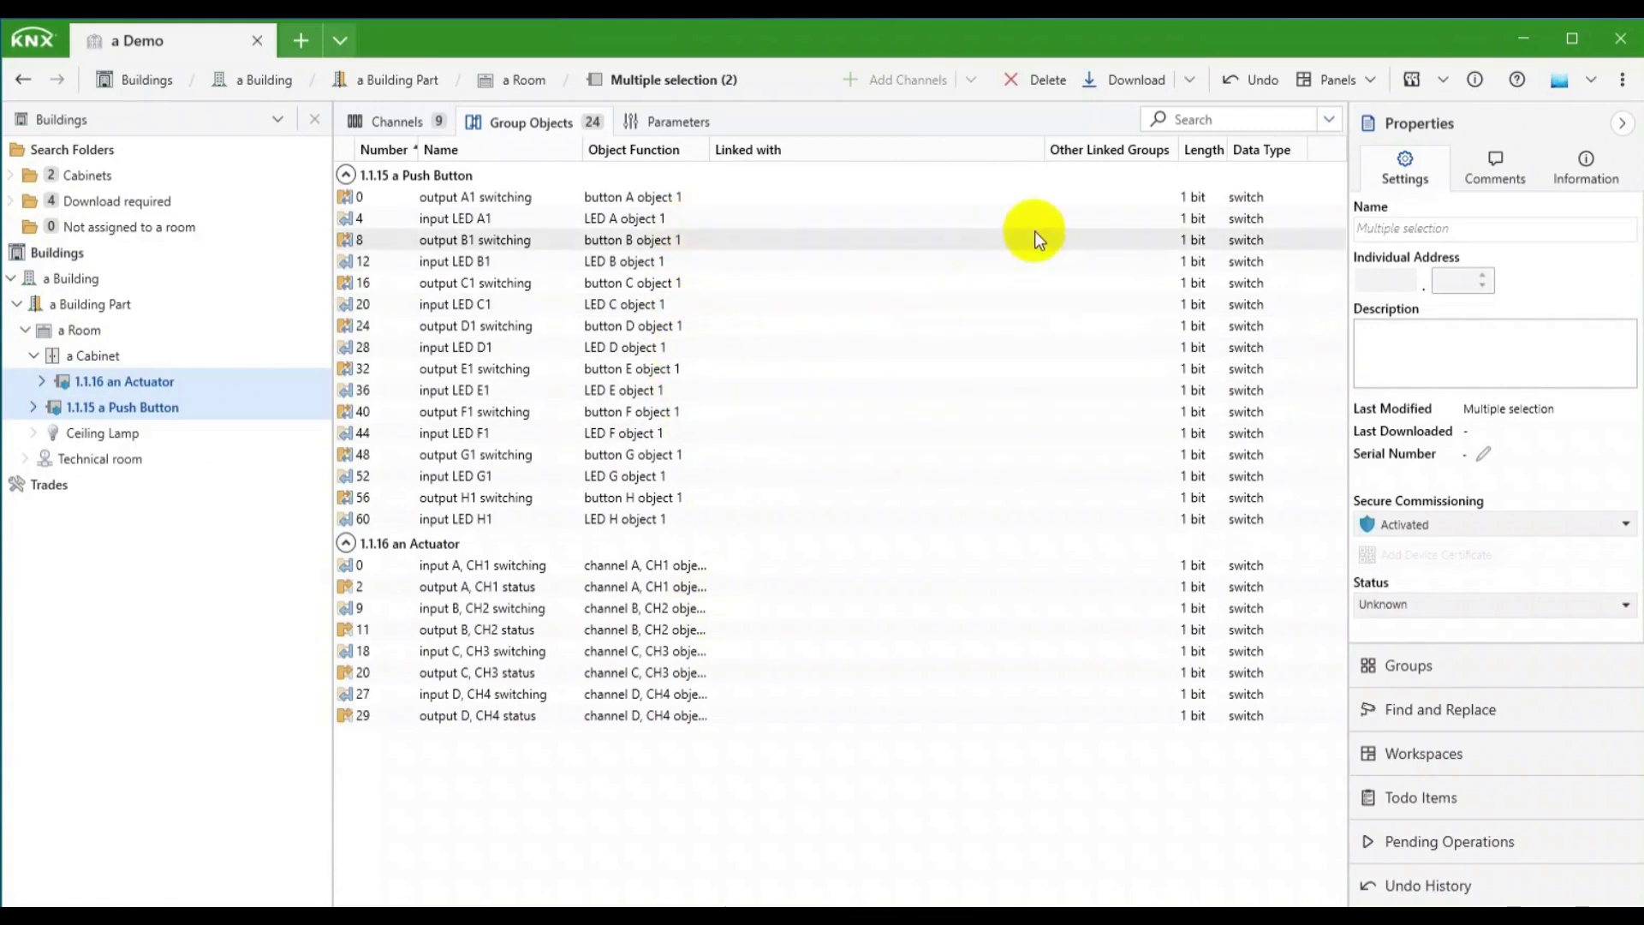
# Add the Group Addresses panel and expand 3 Ground Floor > 3/0 Light.
pyautogui.click(1371, 81)
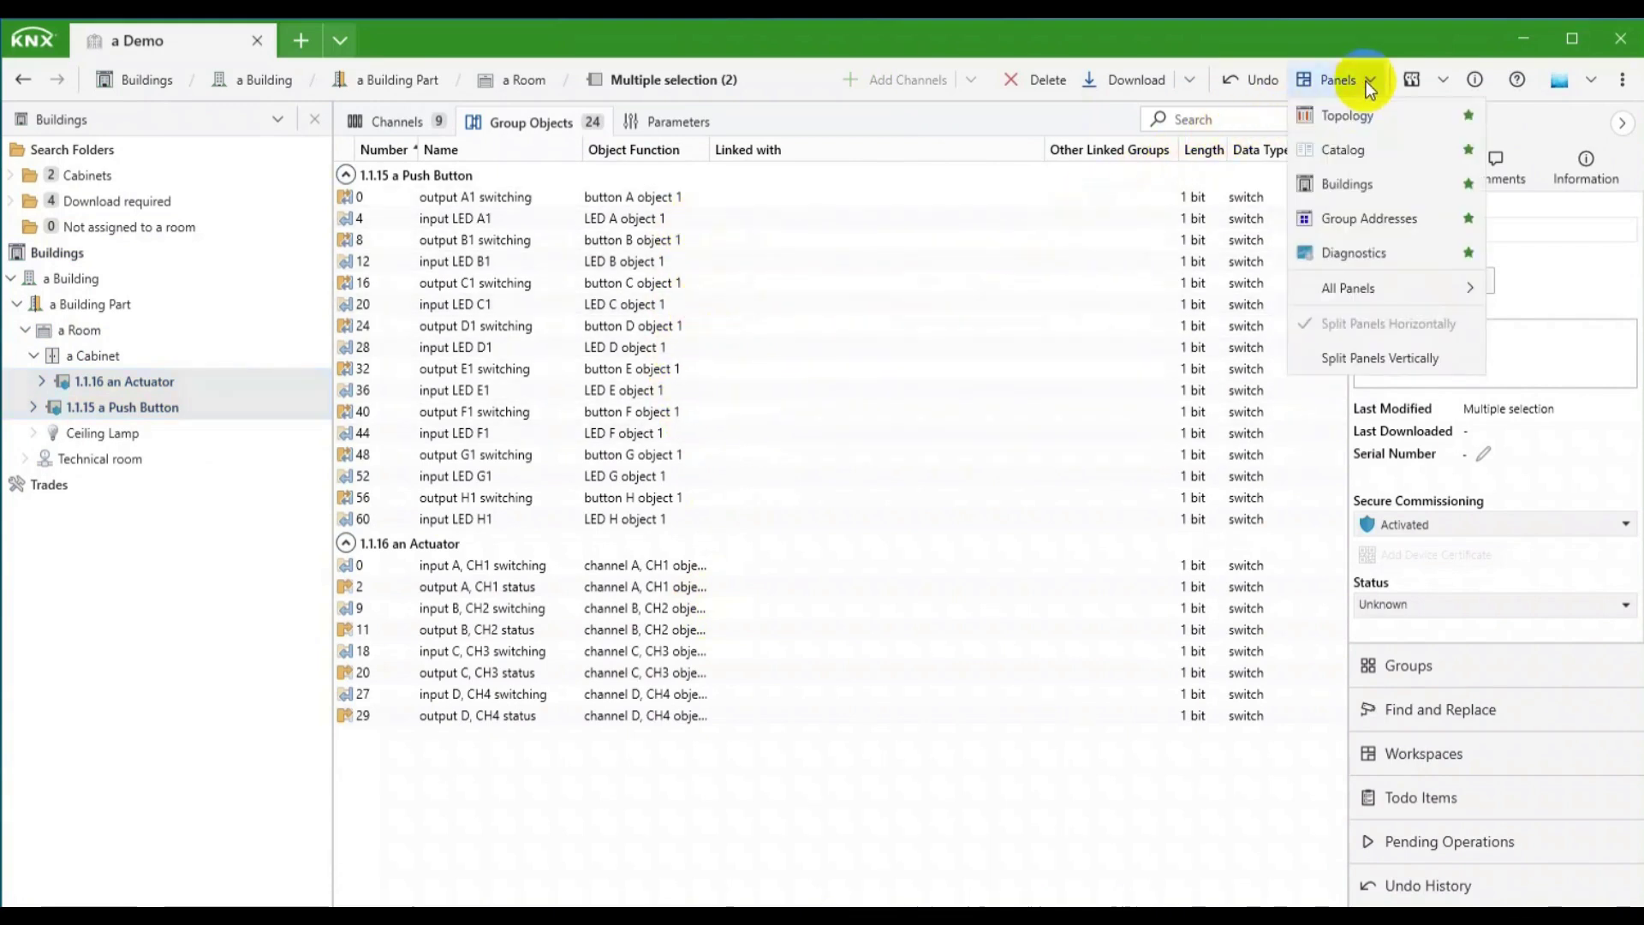
pyautogui.click(1356, 216)
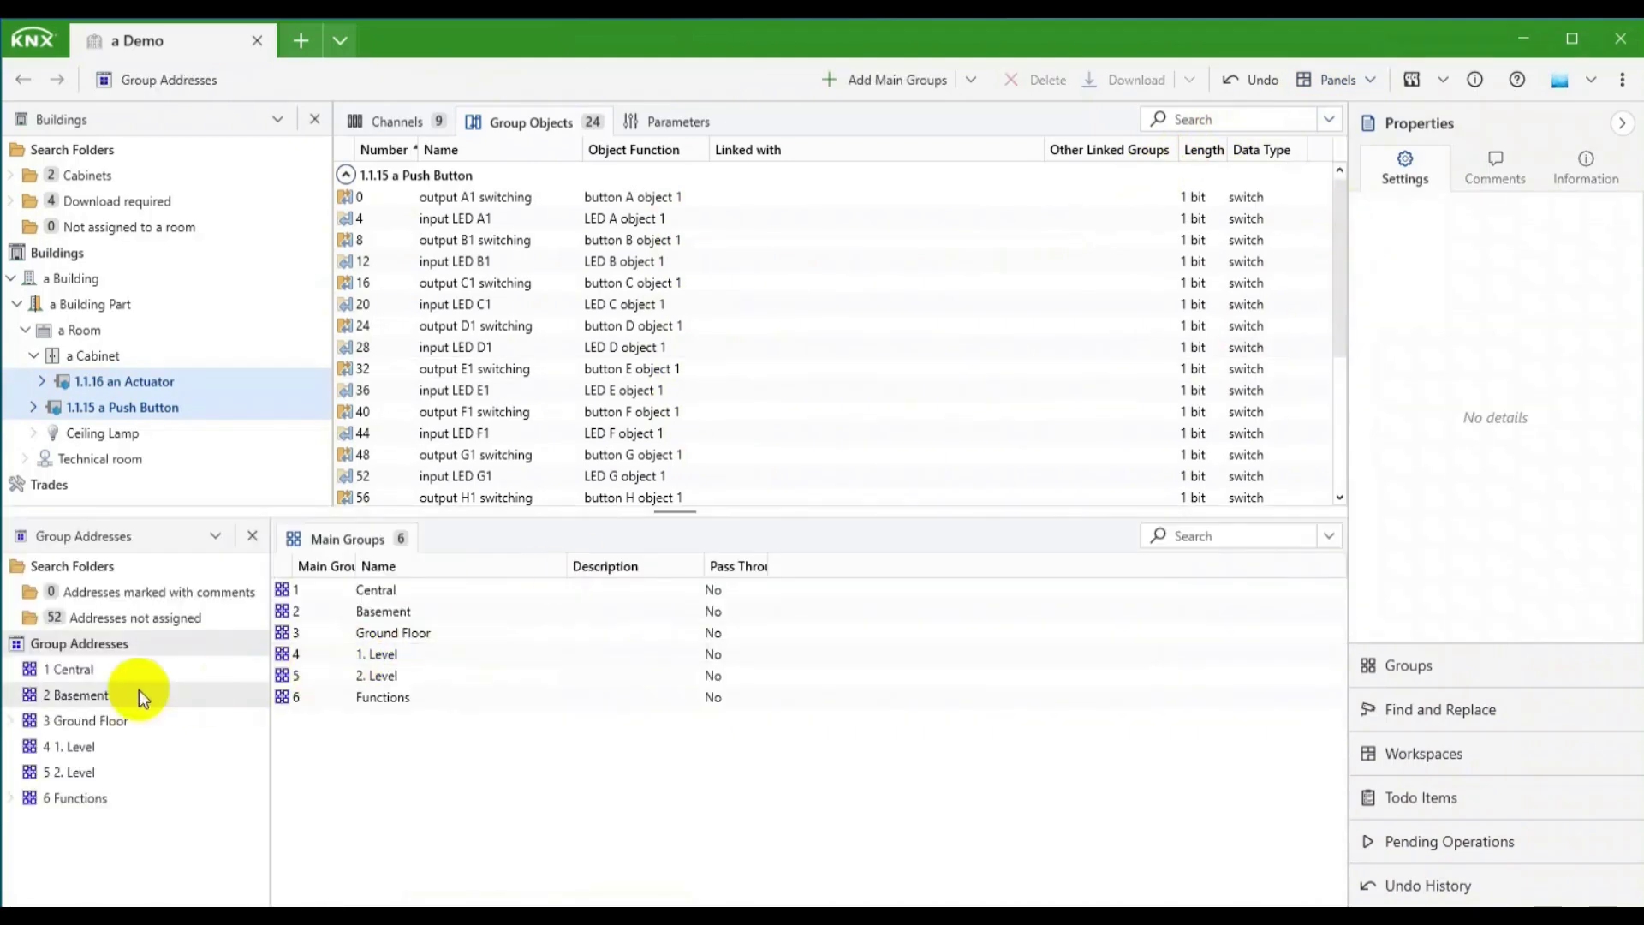
pyautogui.click(11, 720)
pyautogui.click(37, 747)
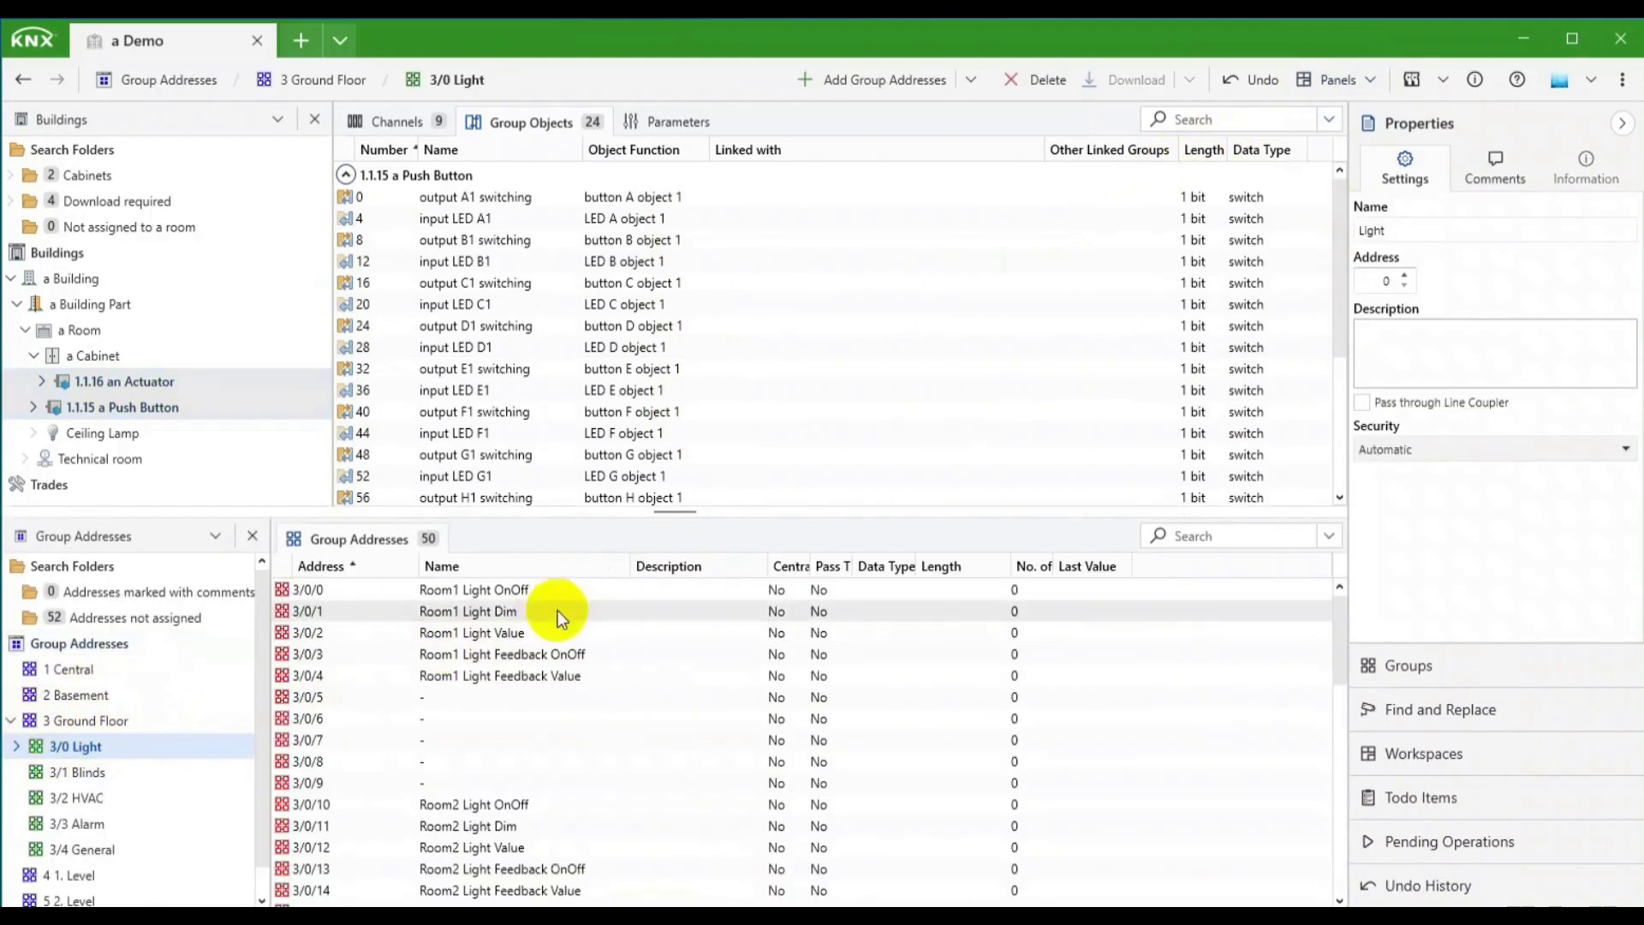
pyautogui.moveTo(672, 512); pyautogui.dragTo(666, 682)
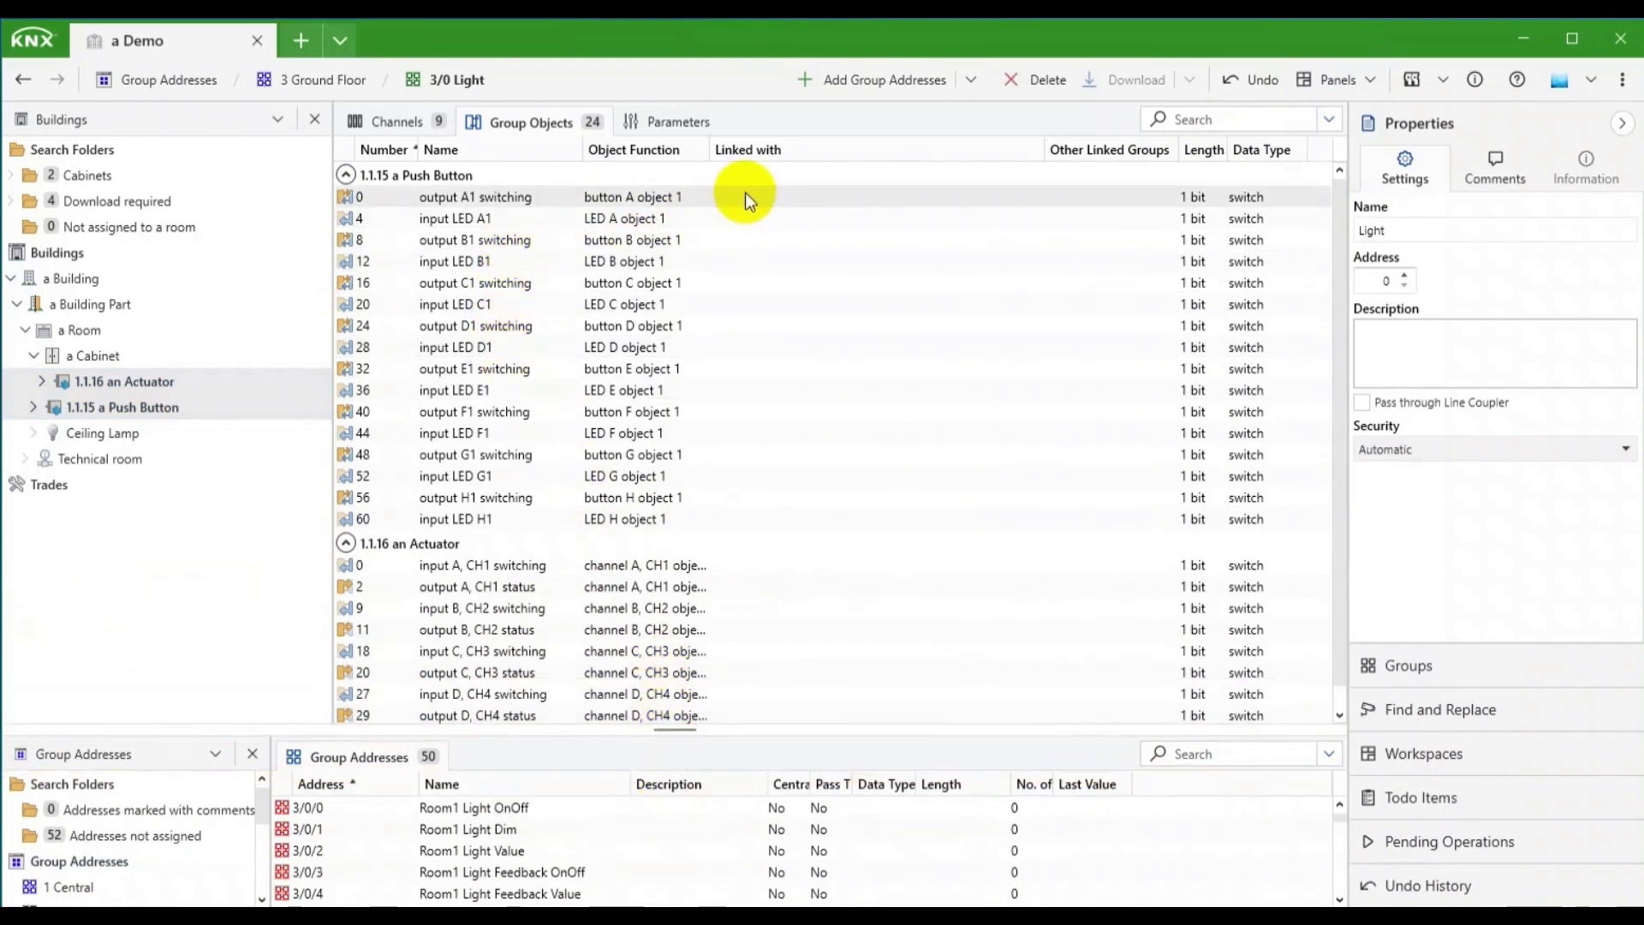
# Link A1 and A, CH1 switching to 3/0/0, and LED A1 and A, CH1 status to 3/0/3.
pyautogui.click(768, 197)
pyautogui.moveTo(768, 197); pyautogui.dragTo(691, 808)
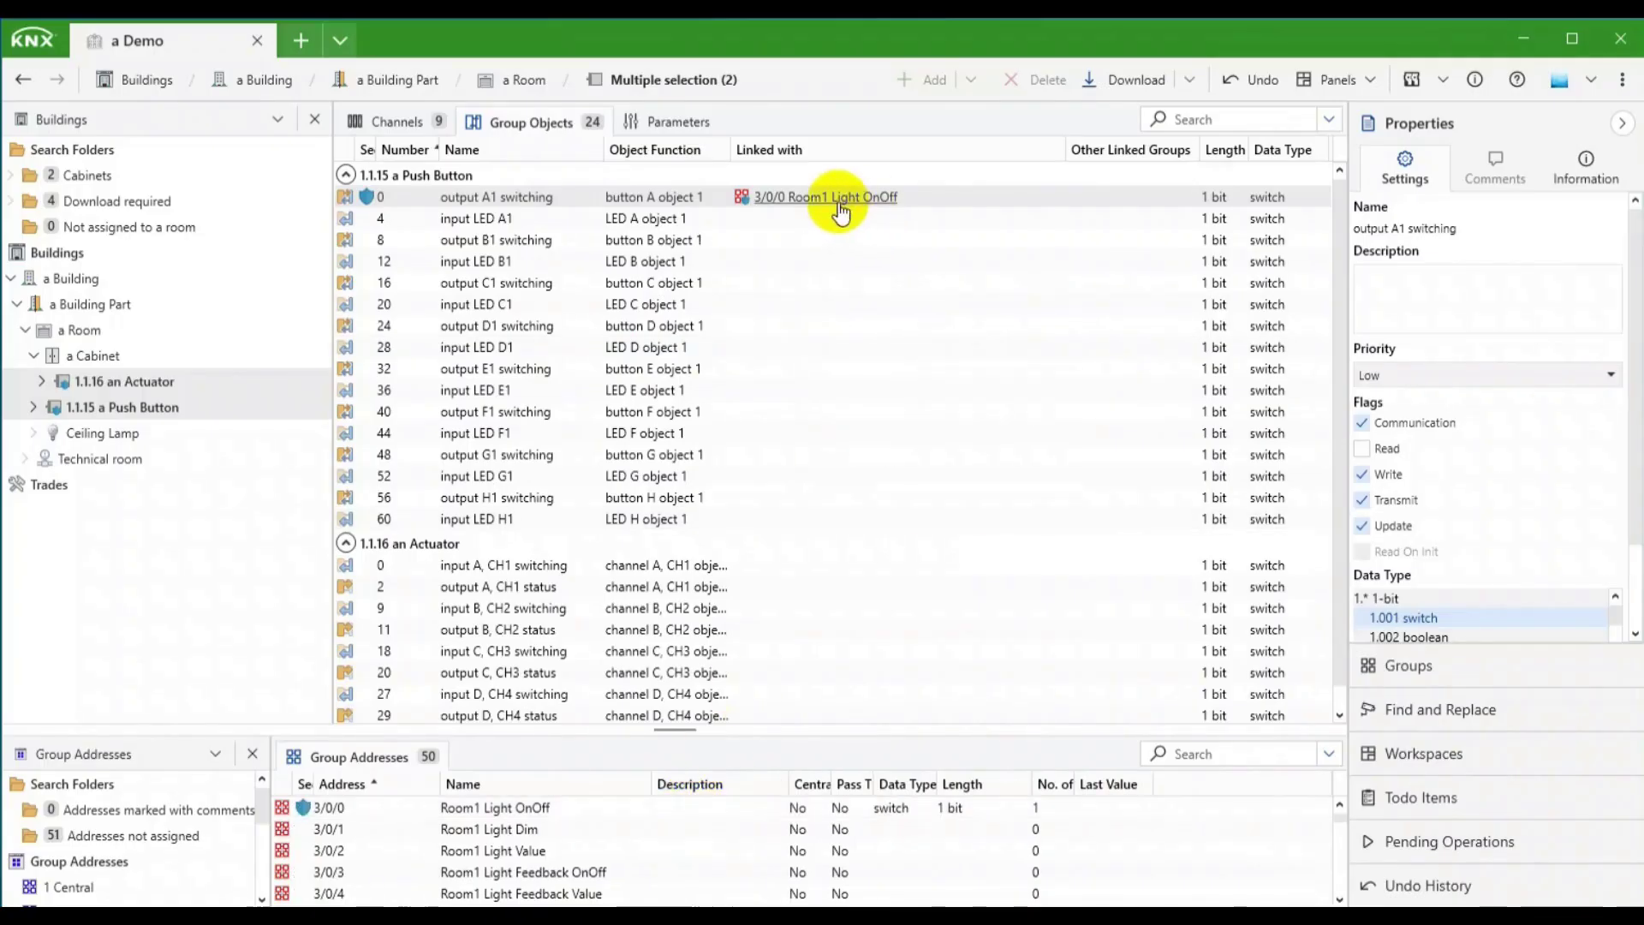
pyautogui.moveTo(796, 569); pyautogui.dragTo(708, 806)
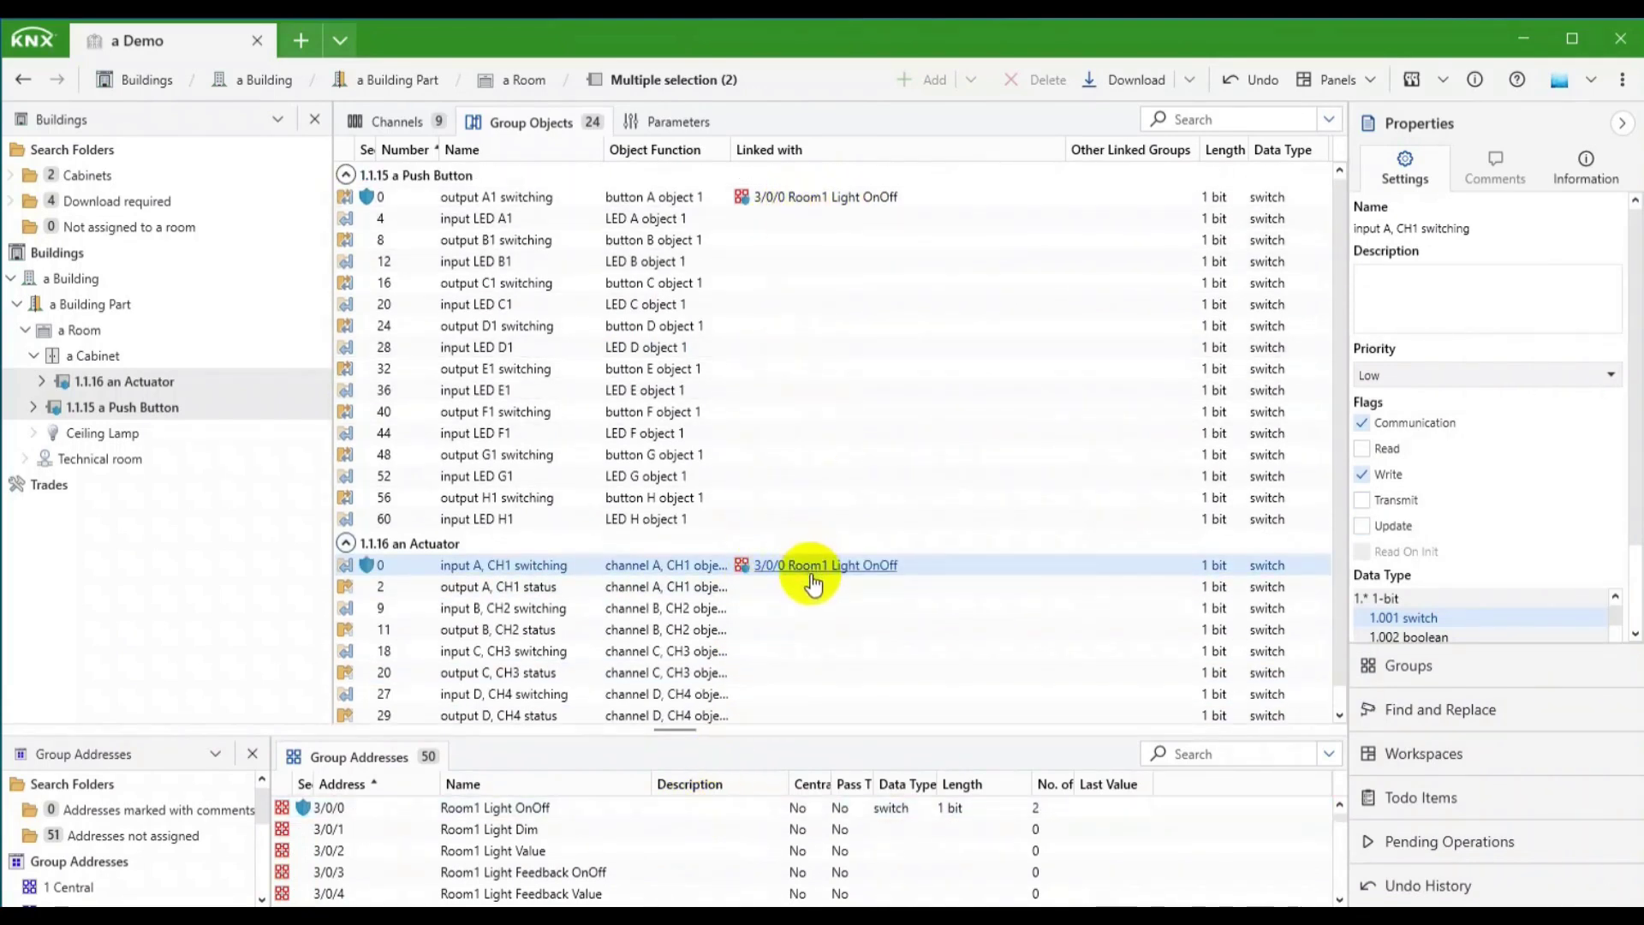
pyautogui.click(772, 219)
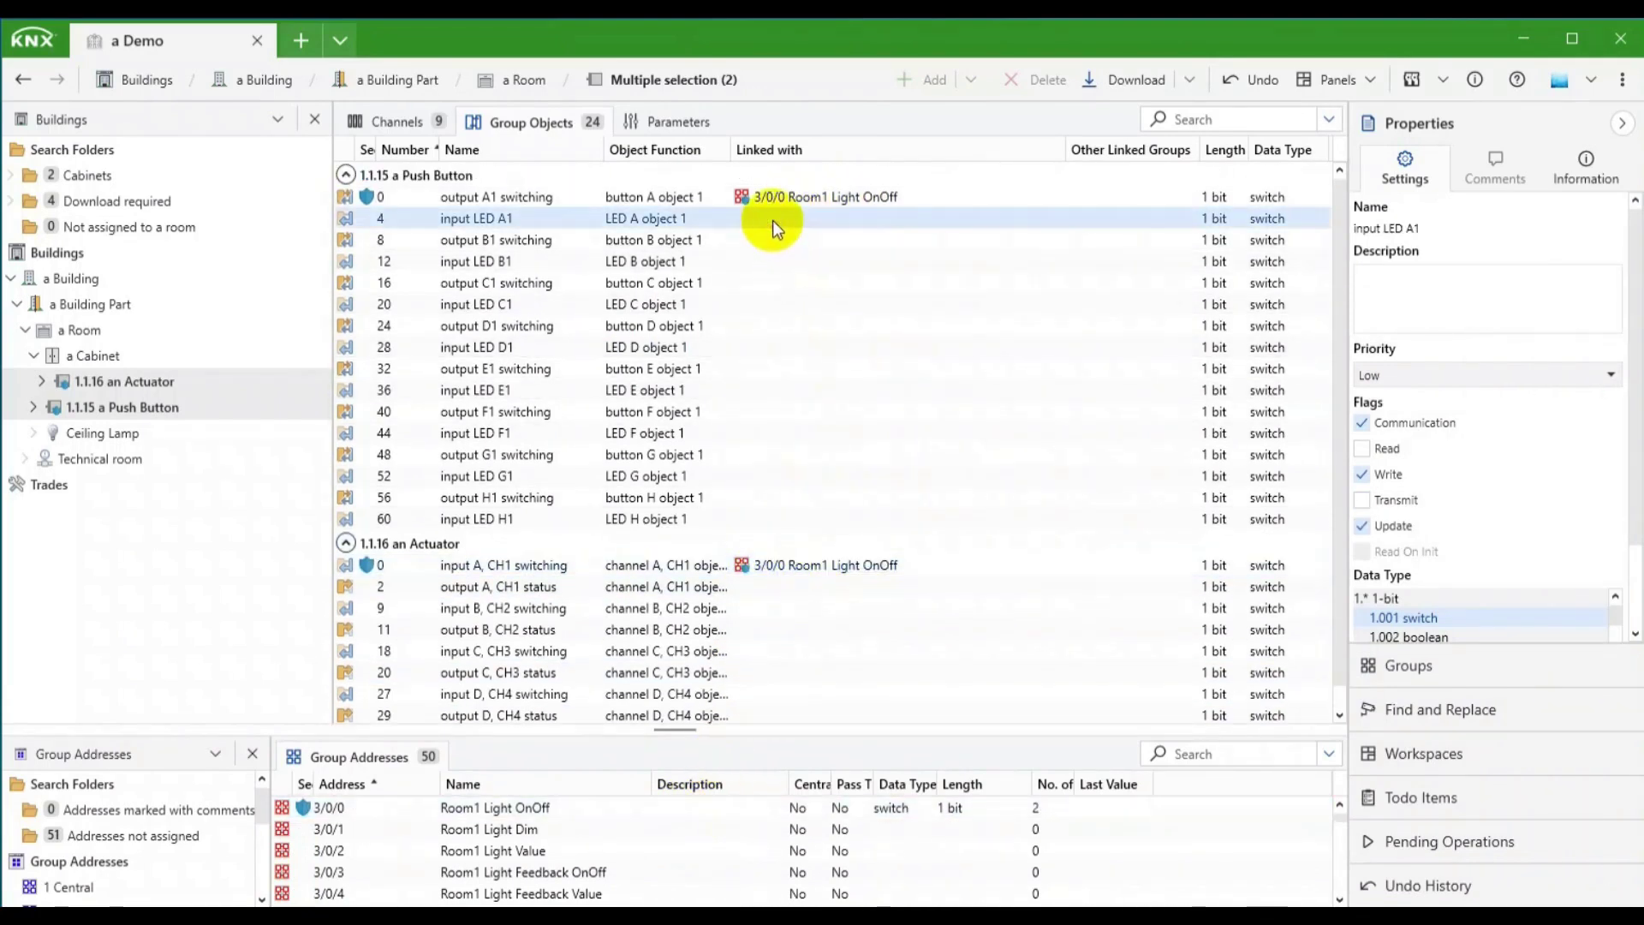
pyautogui.keyDown('ctrl'); pyautogui.click(773, 589); pyautogui.keyUp('ctrl')
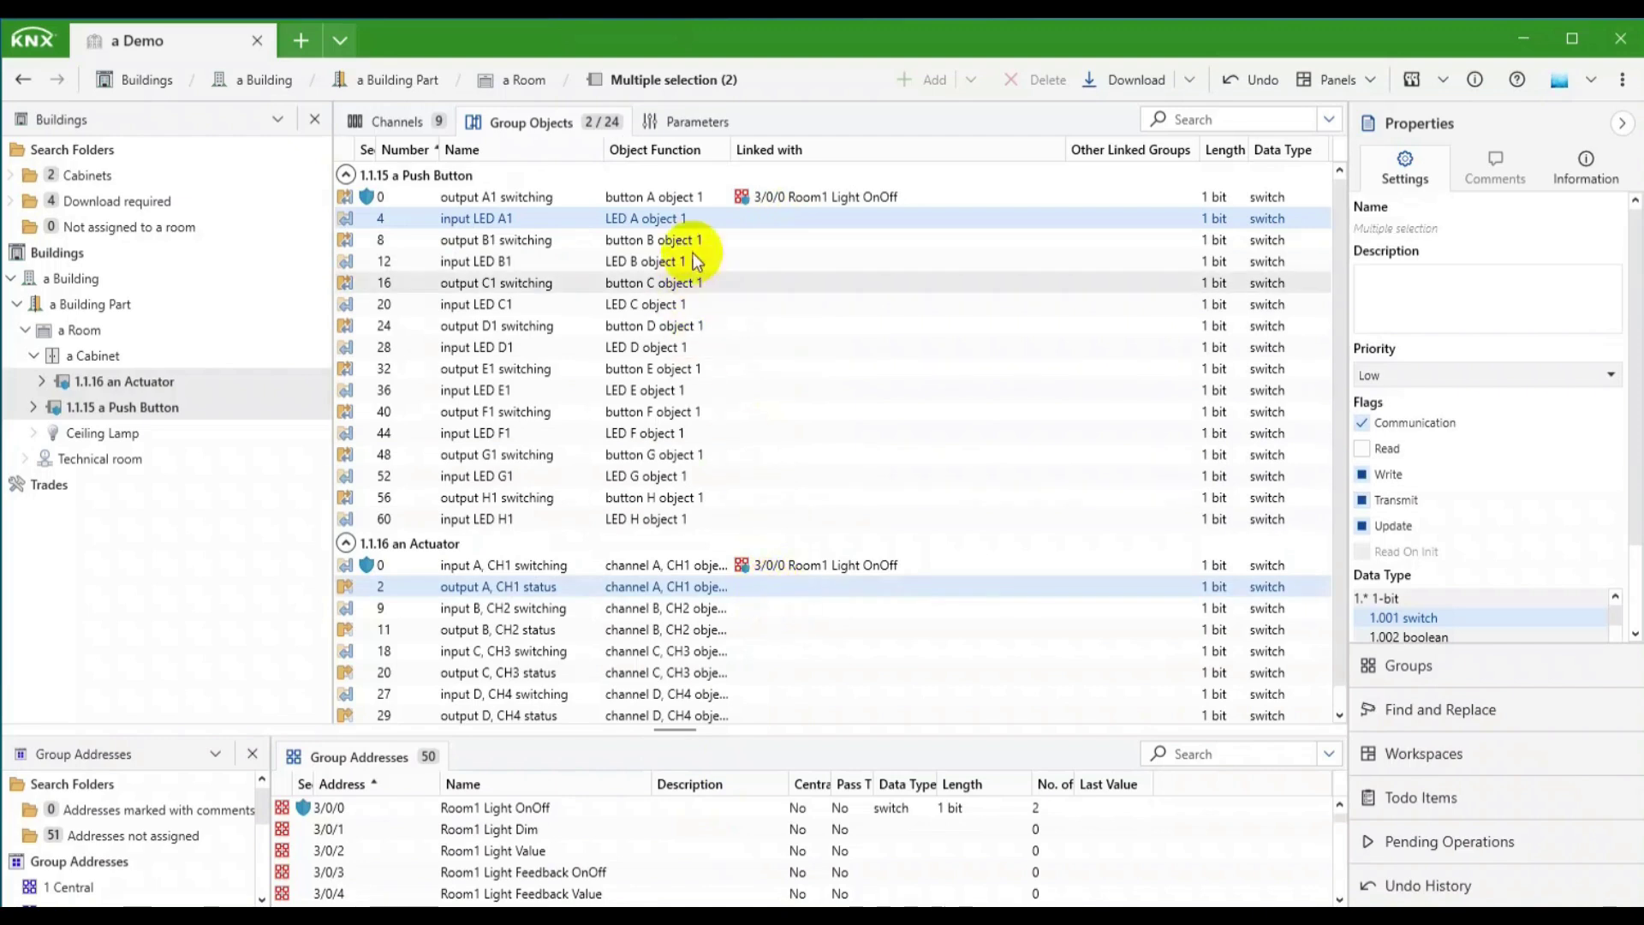
pyautogui.moveTo(753, 587); pyautogui.dragTo(743, 877)
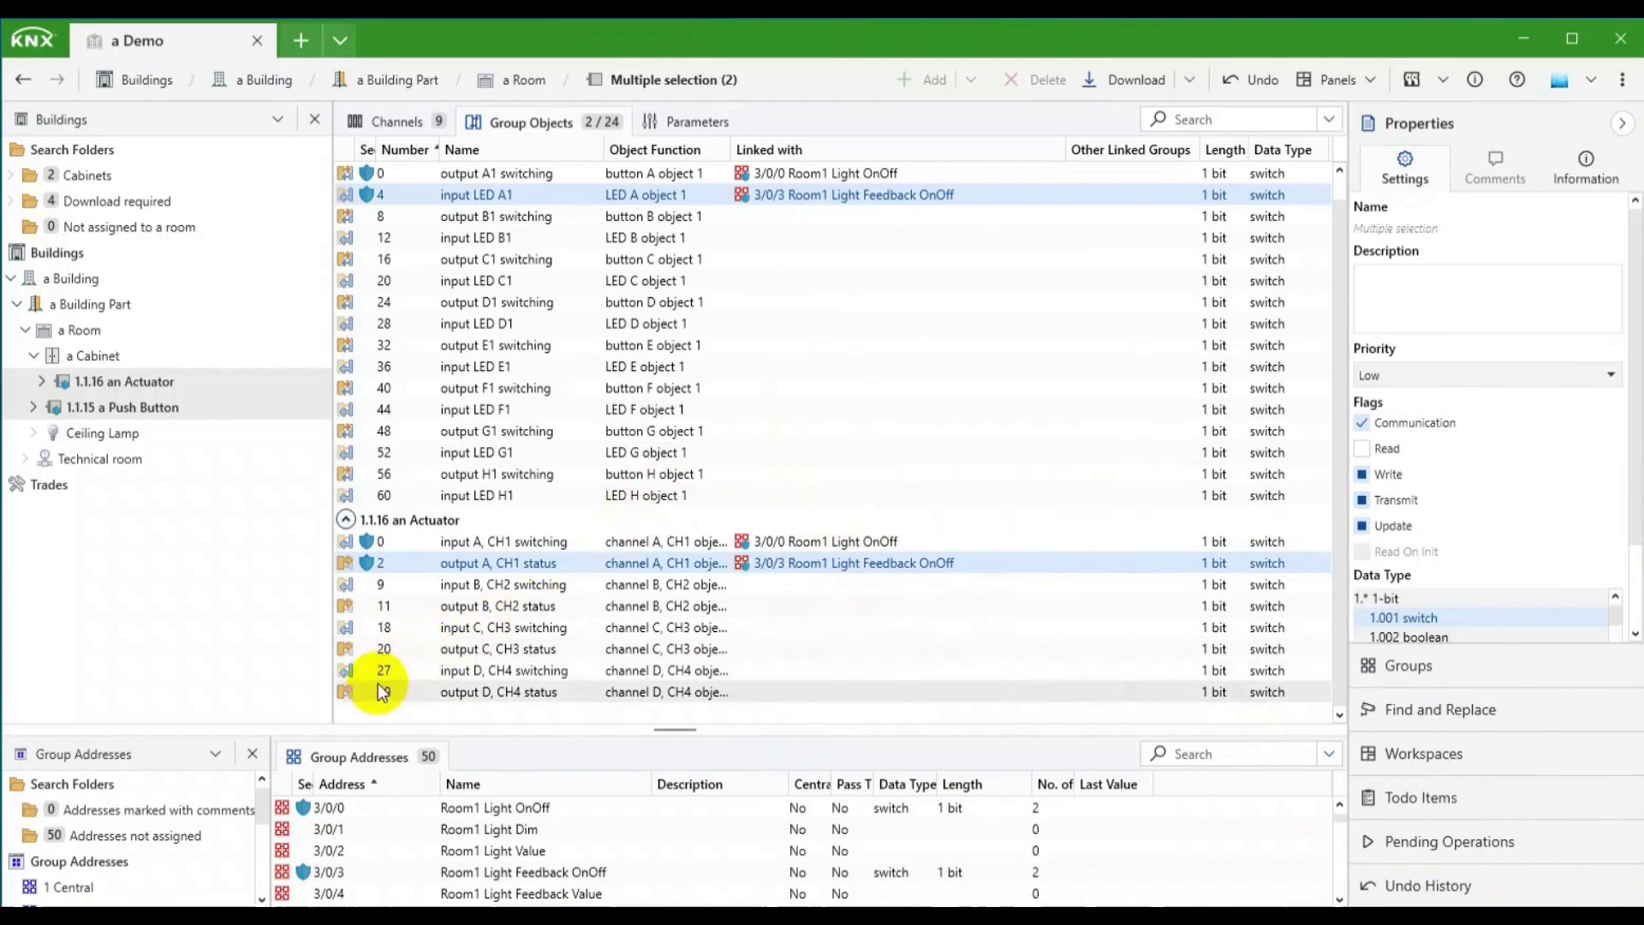
pyautogui.click(253, 754)
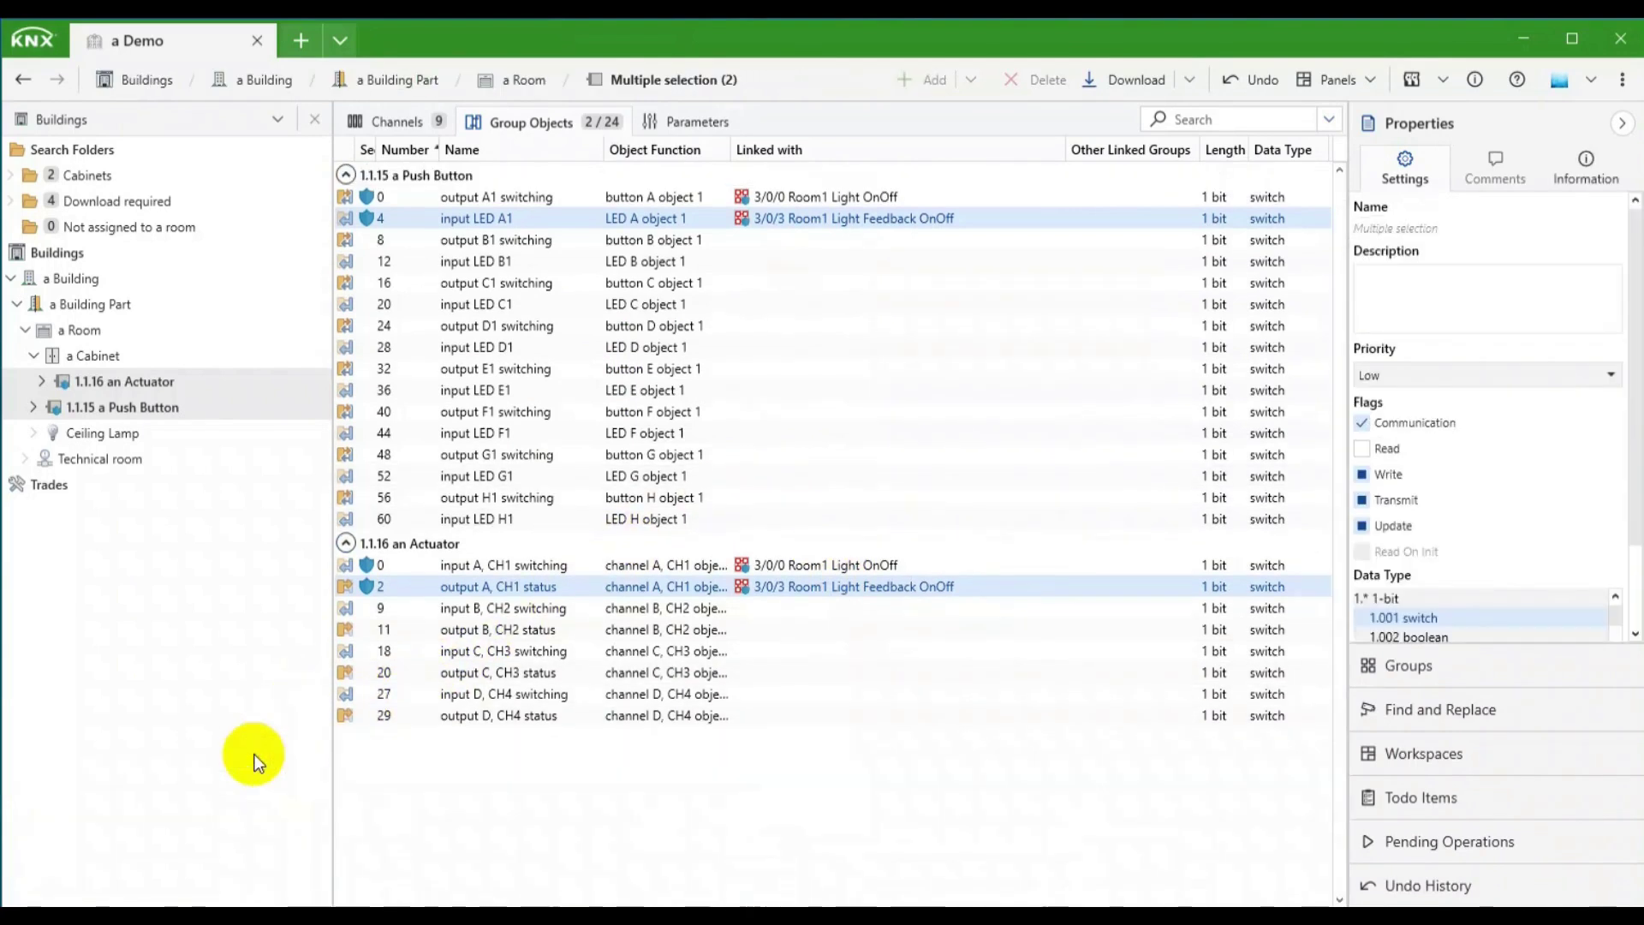
# Link the B1 and B, CH2 switching objects to 3/0/10 Room2 Light OnOff using Link with.
pyautogui.rightClick(808, 242)
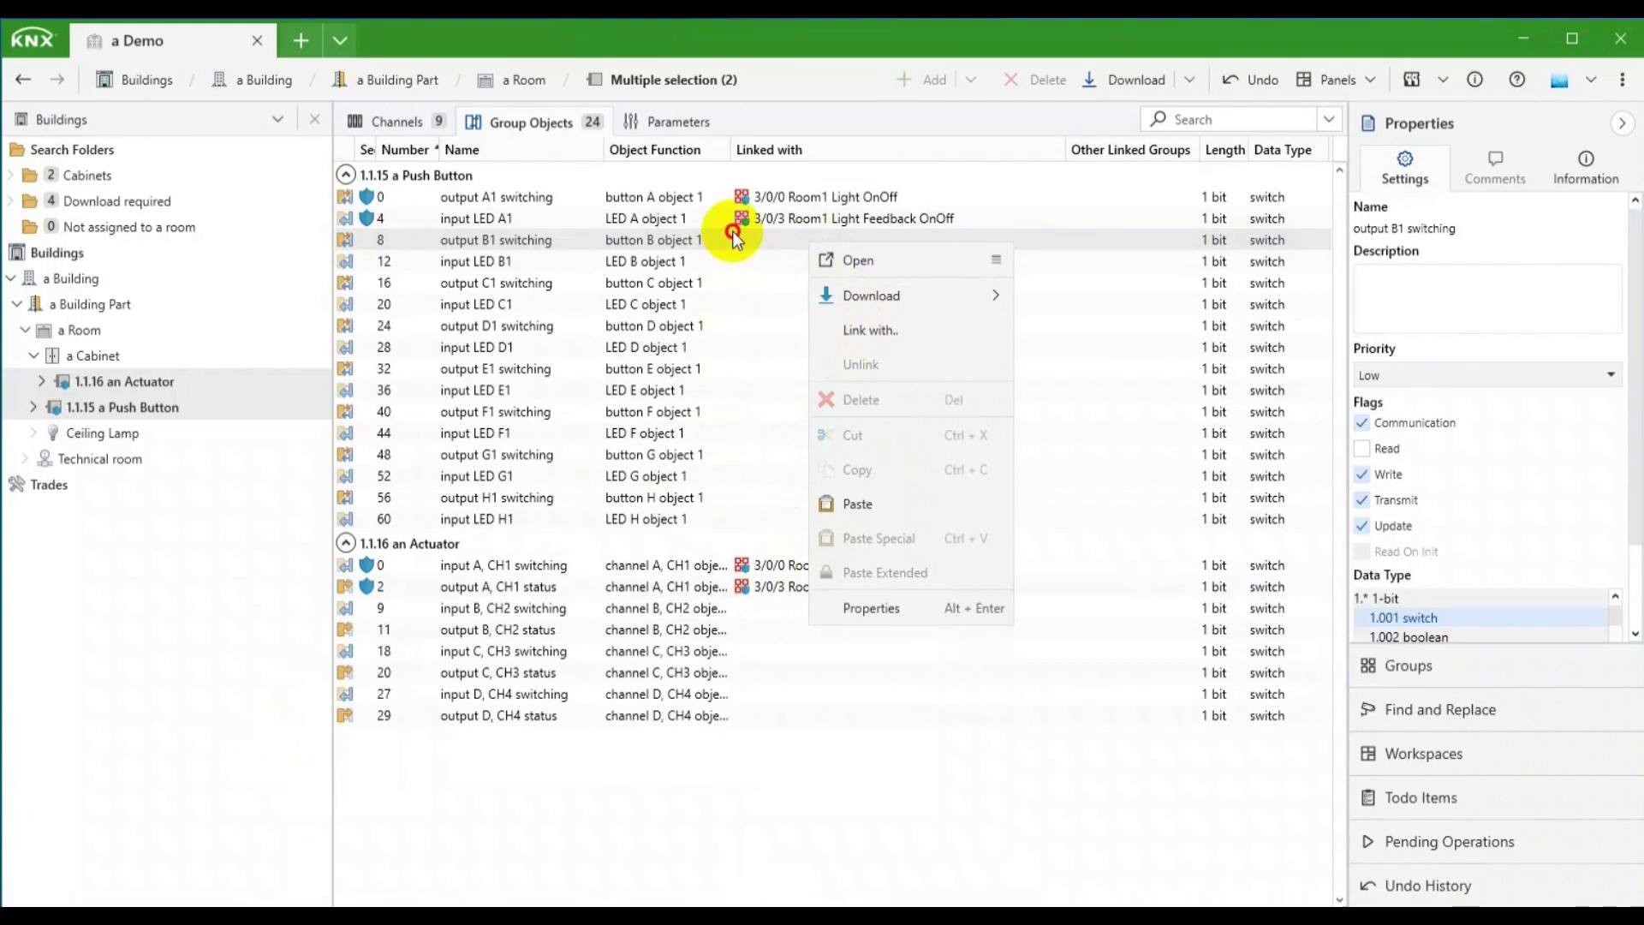
pyautogui.click(763, 575)
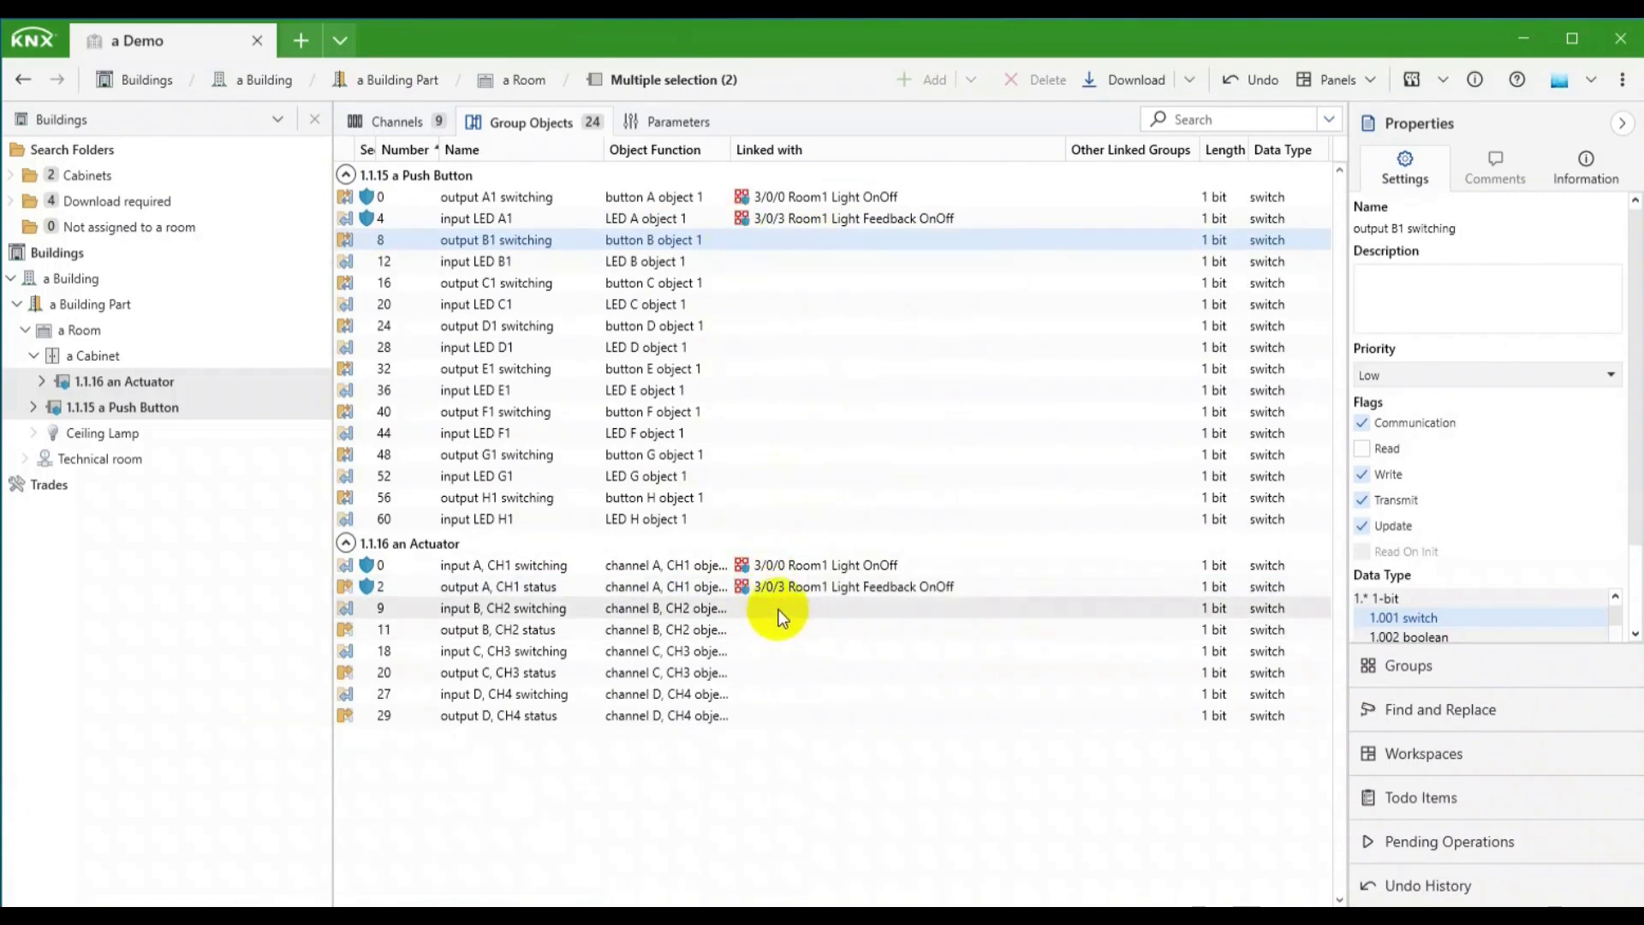
pyautogui.rightClick(864, 240)
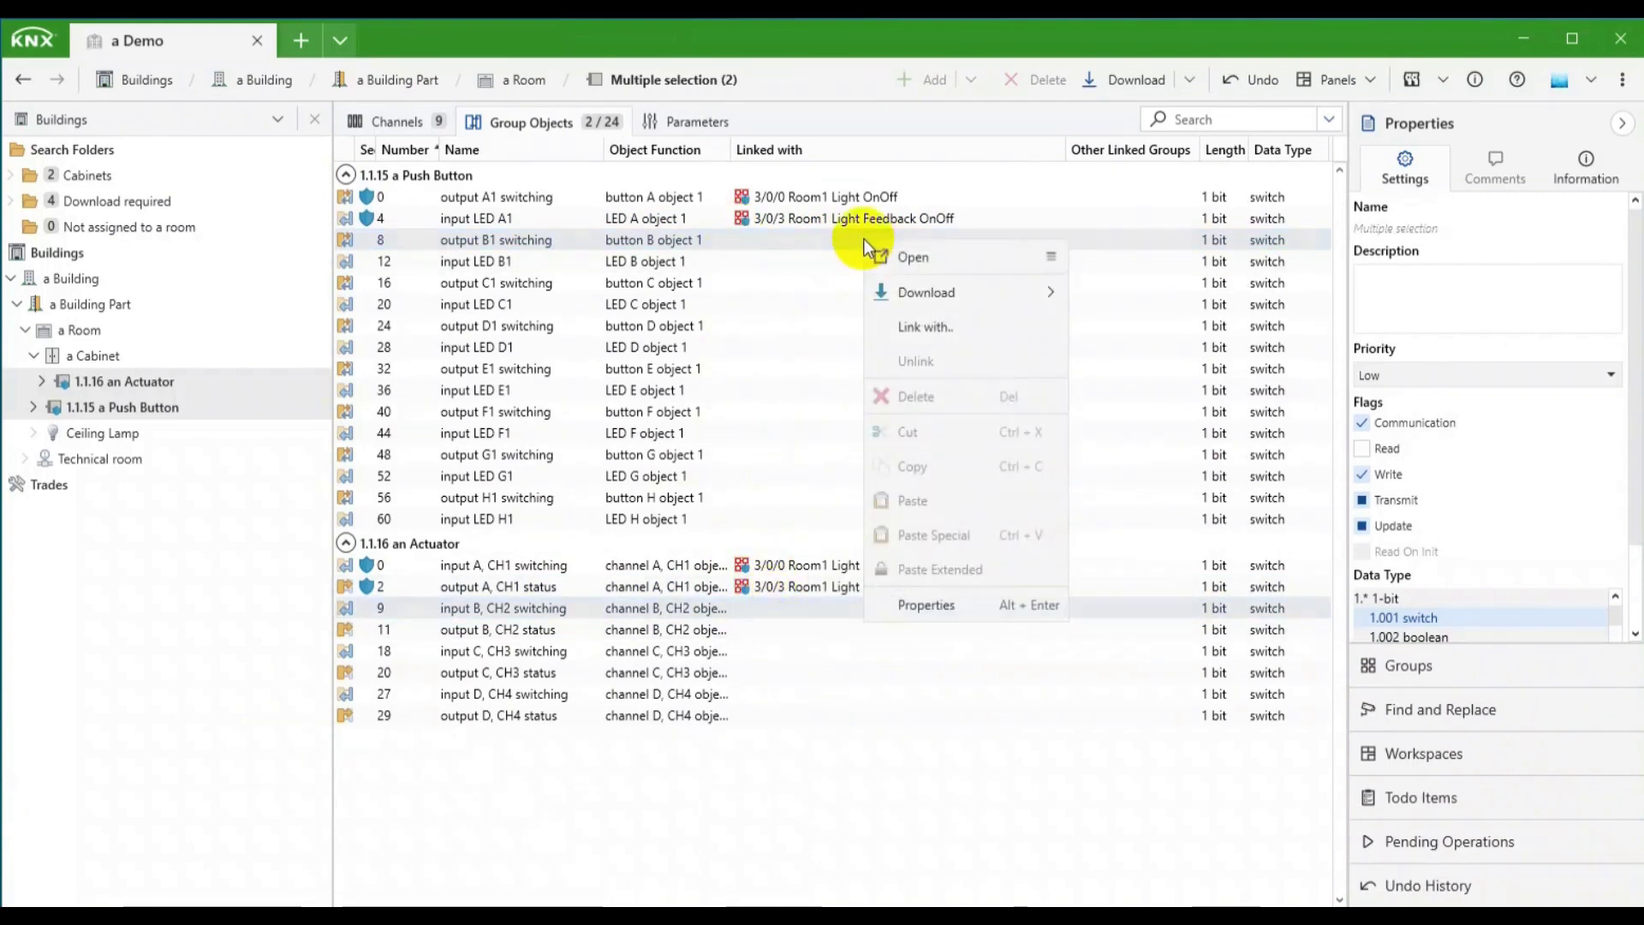
pyautogui.click(921, 327)
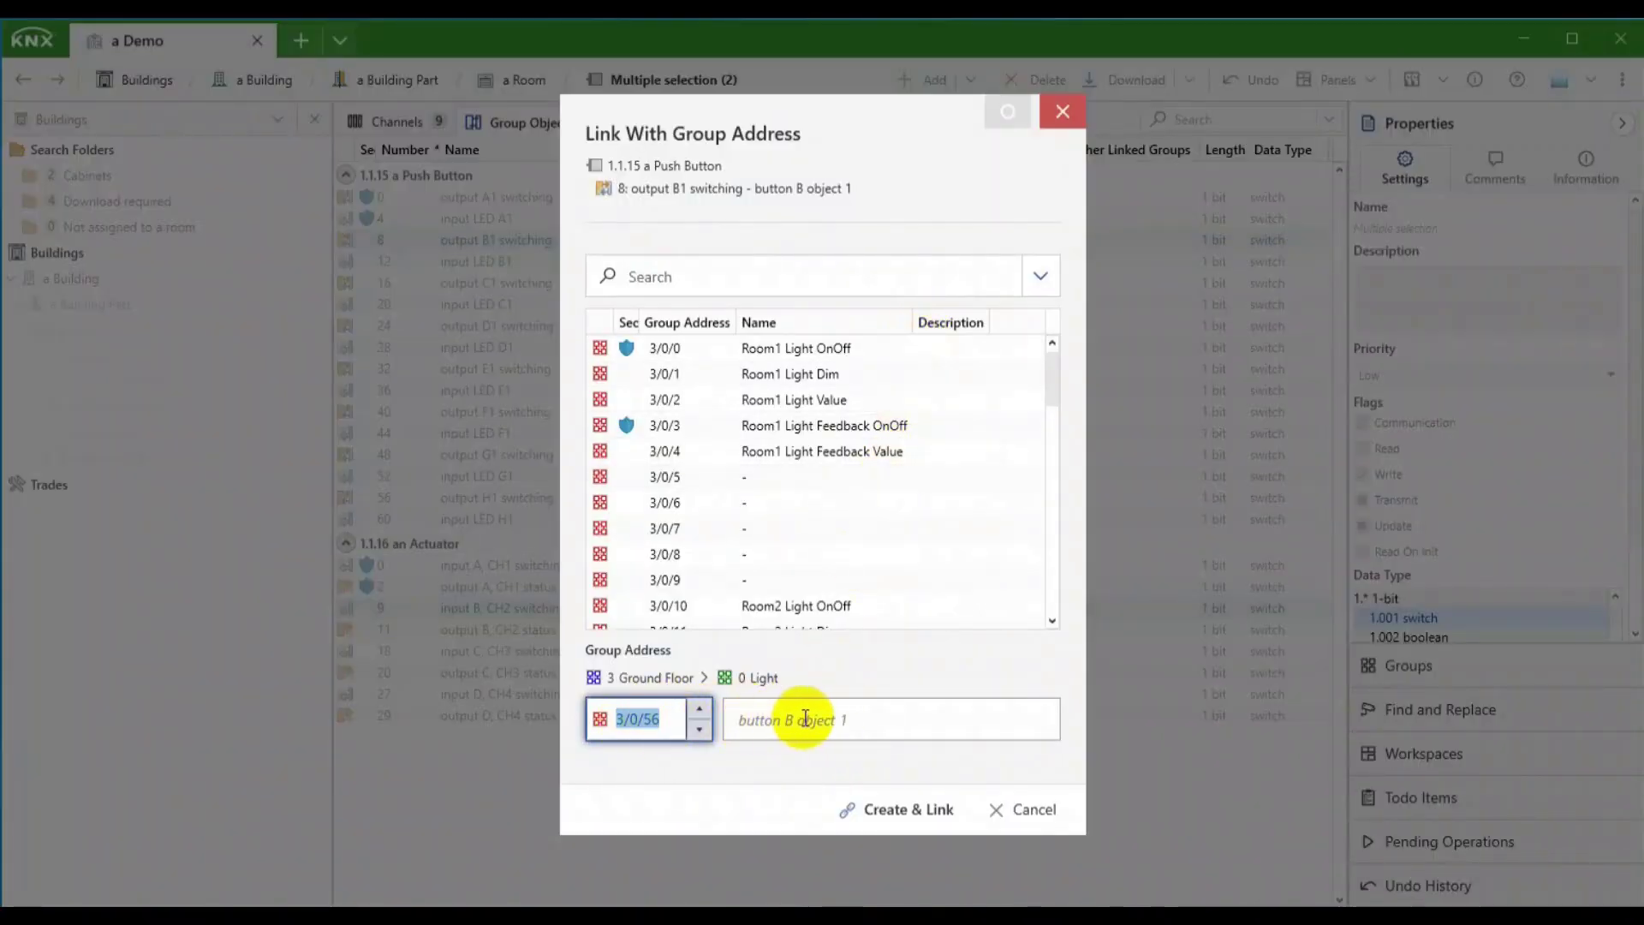
pyautogui.scroll(-2, 756, 441)
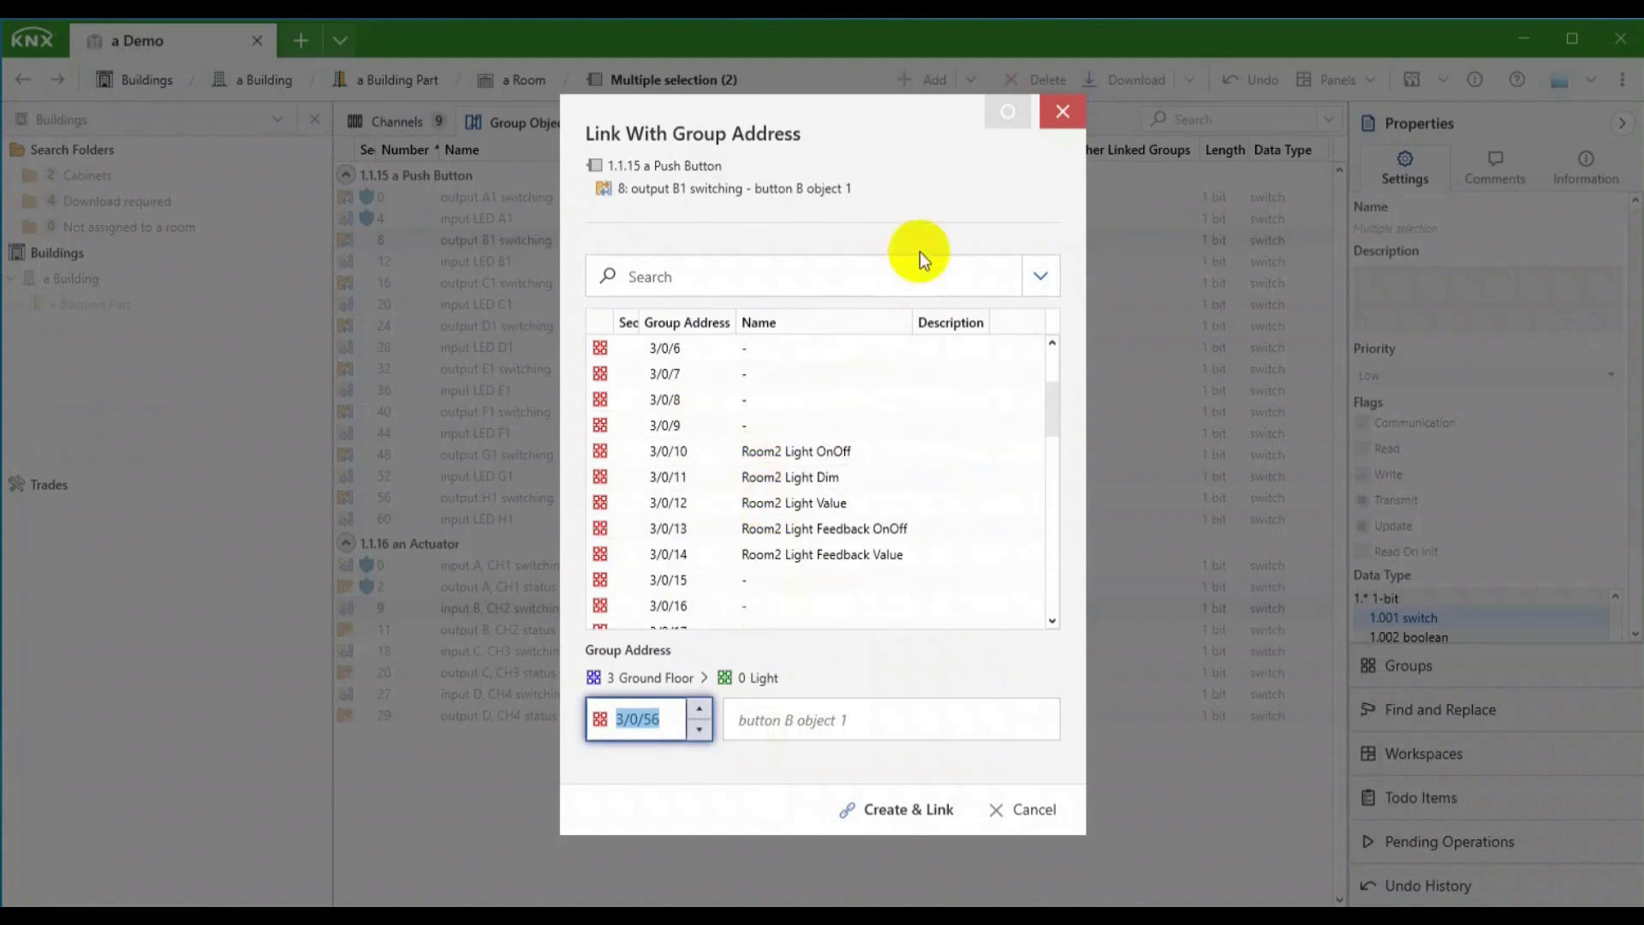
pyautogui.scroll(-1, 879, 465)
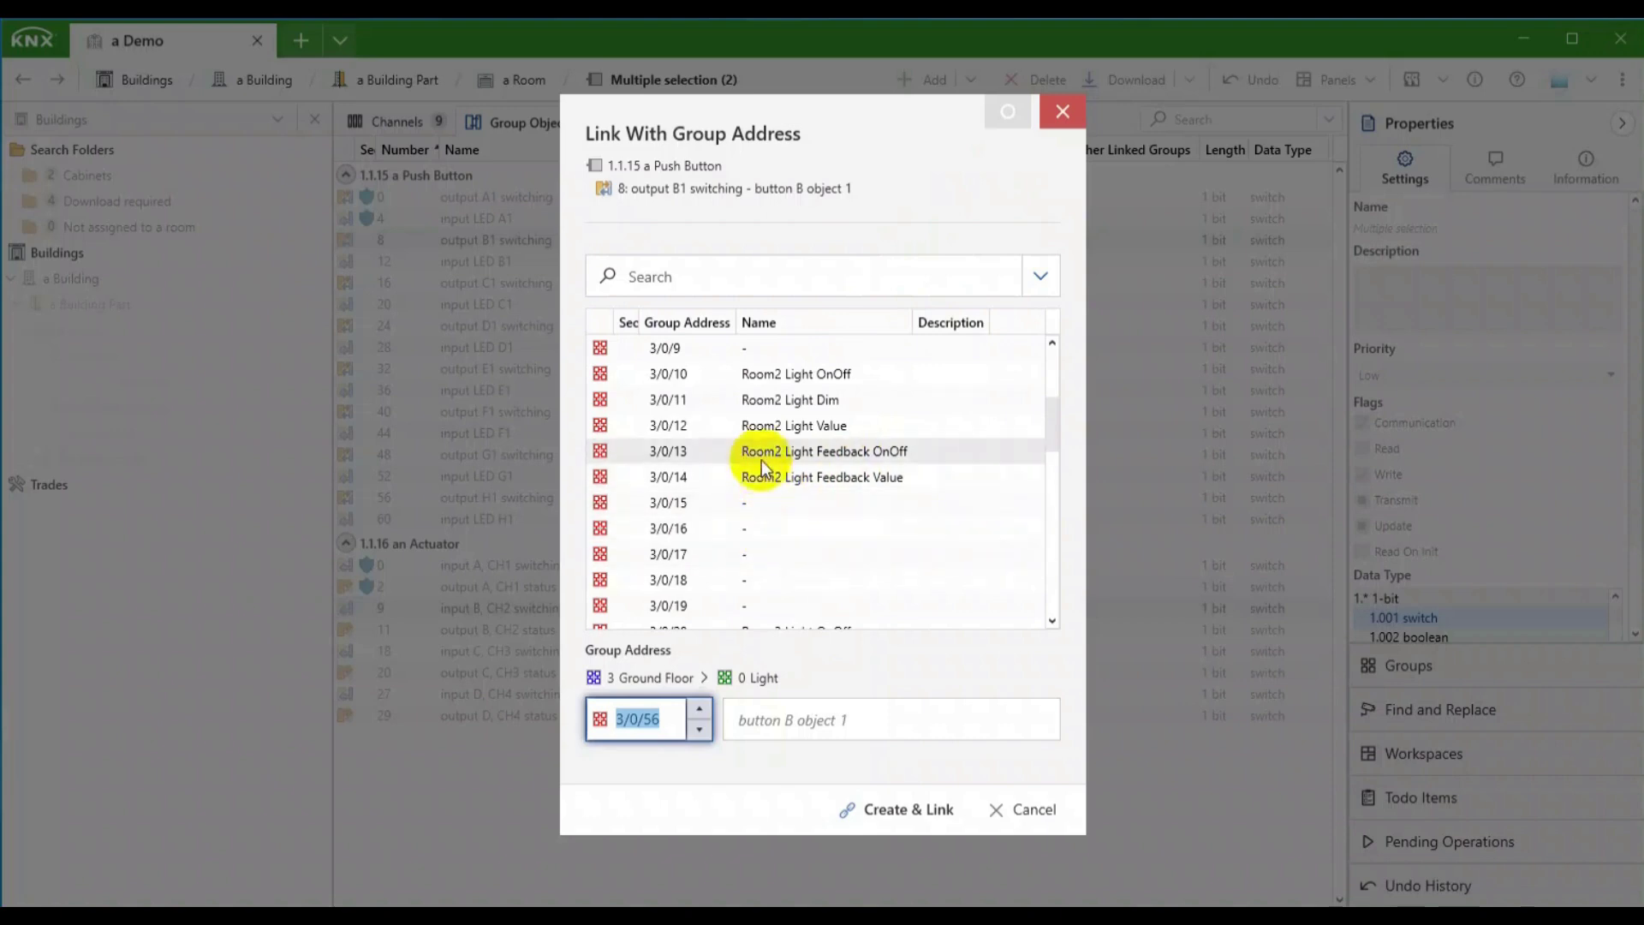
pyautogui.click(757, 375)
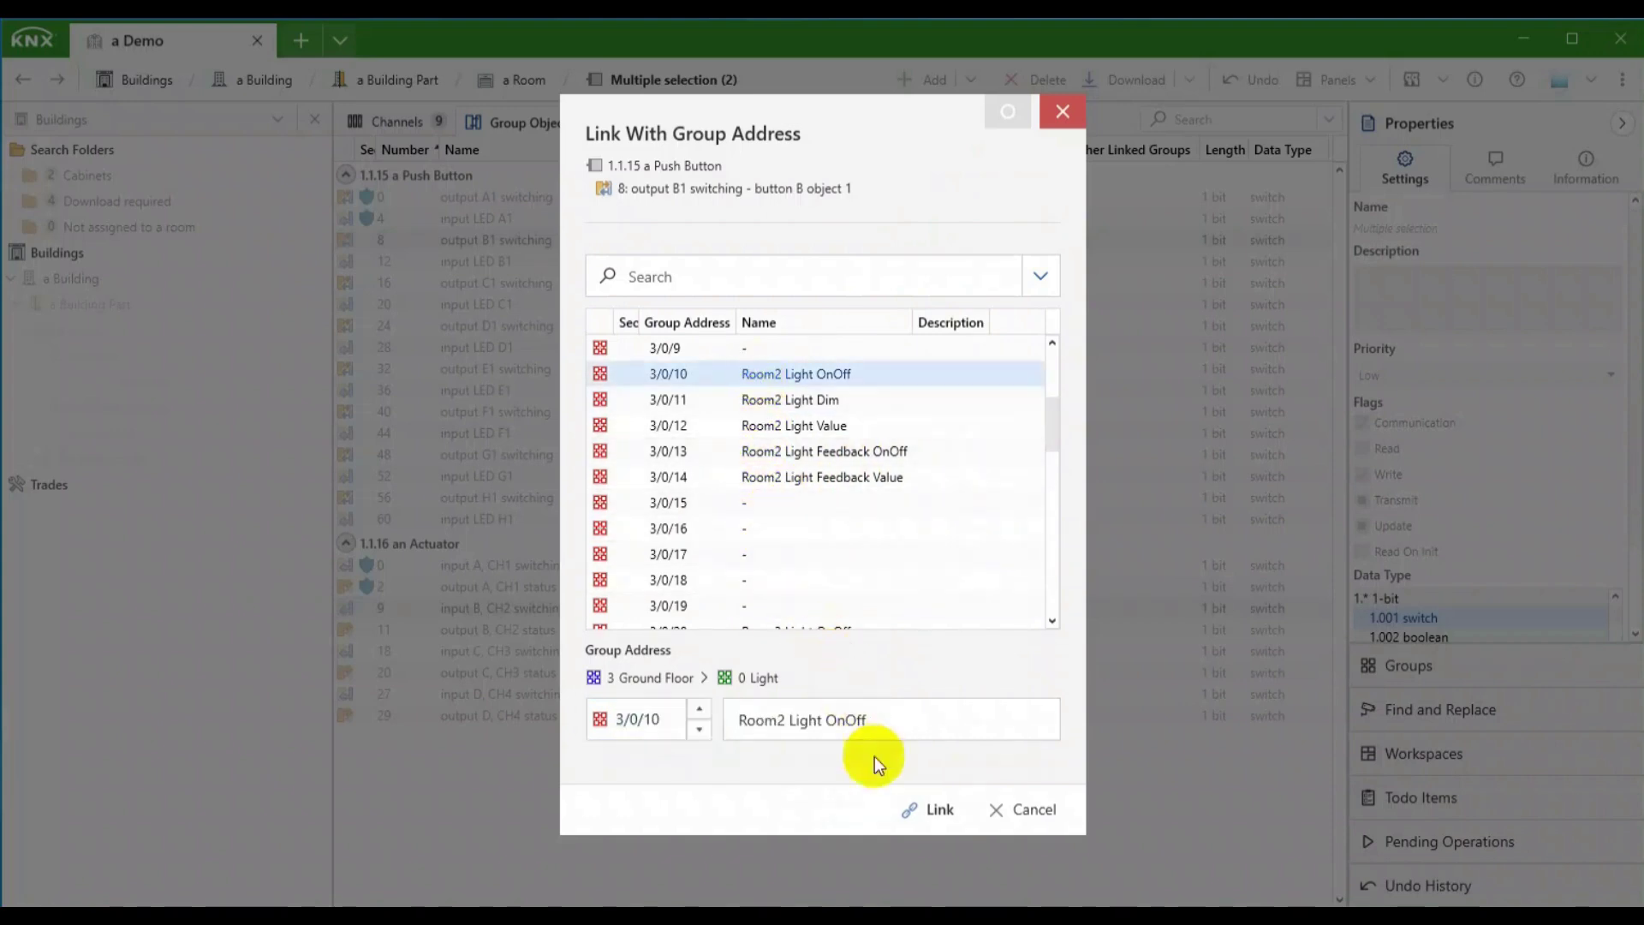
pyautogui.click(928, 810)
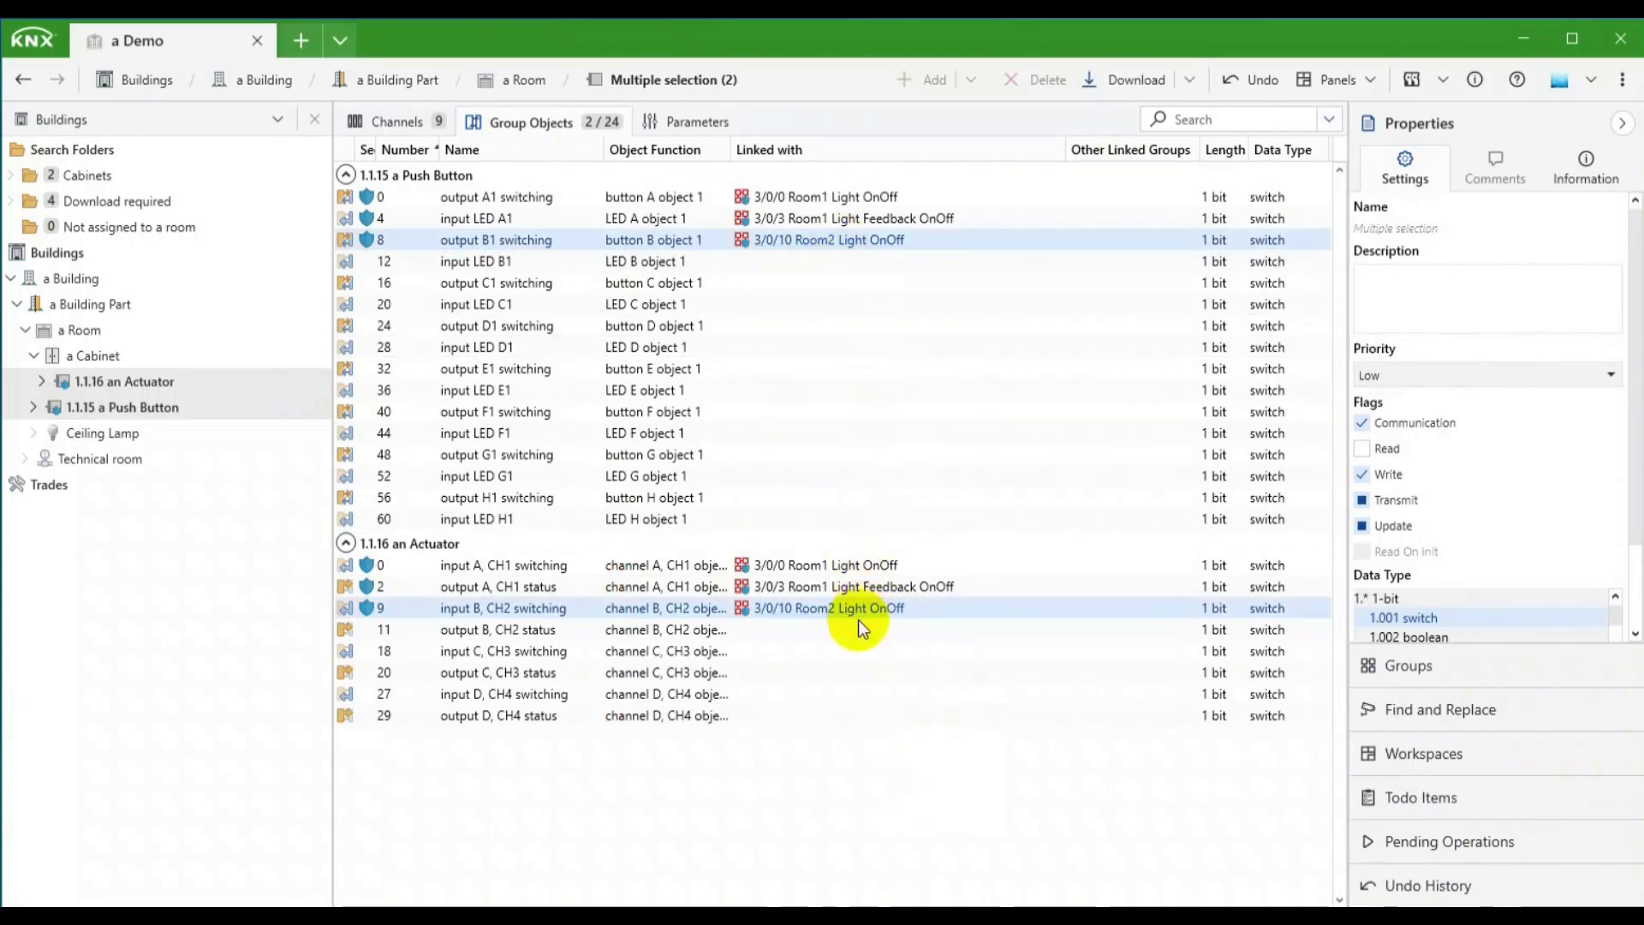
# Link input LED B1 and output B, CH2 status to 3/0/13 Room2 Light Feedback OnOff.
pyautogui.click(811, 261)
pyautogui.keyDown('ctrl'); pyautogui.click(821, 630); pyautogui.keyUp('ctrl')
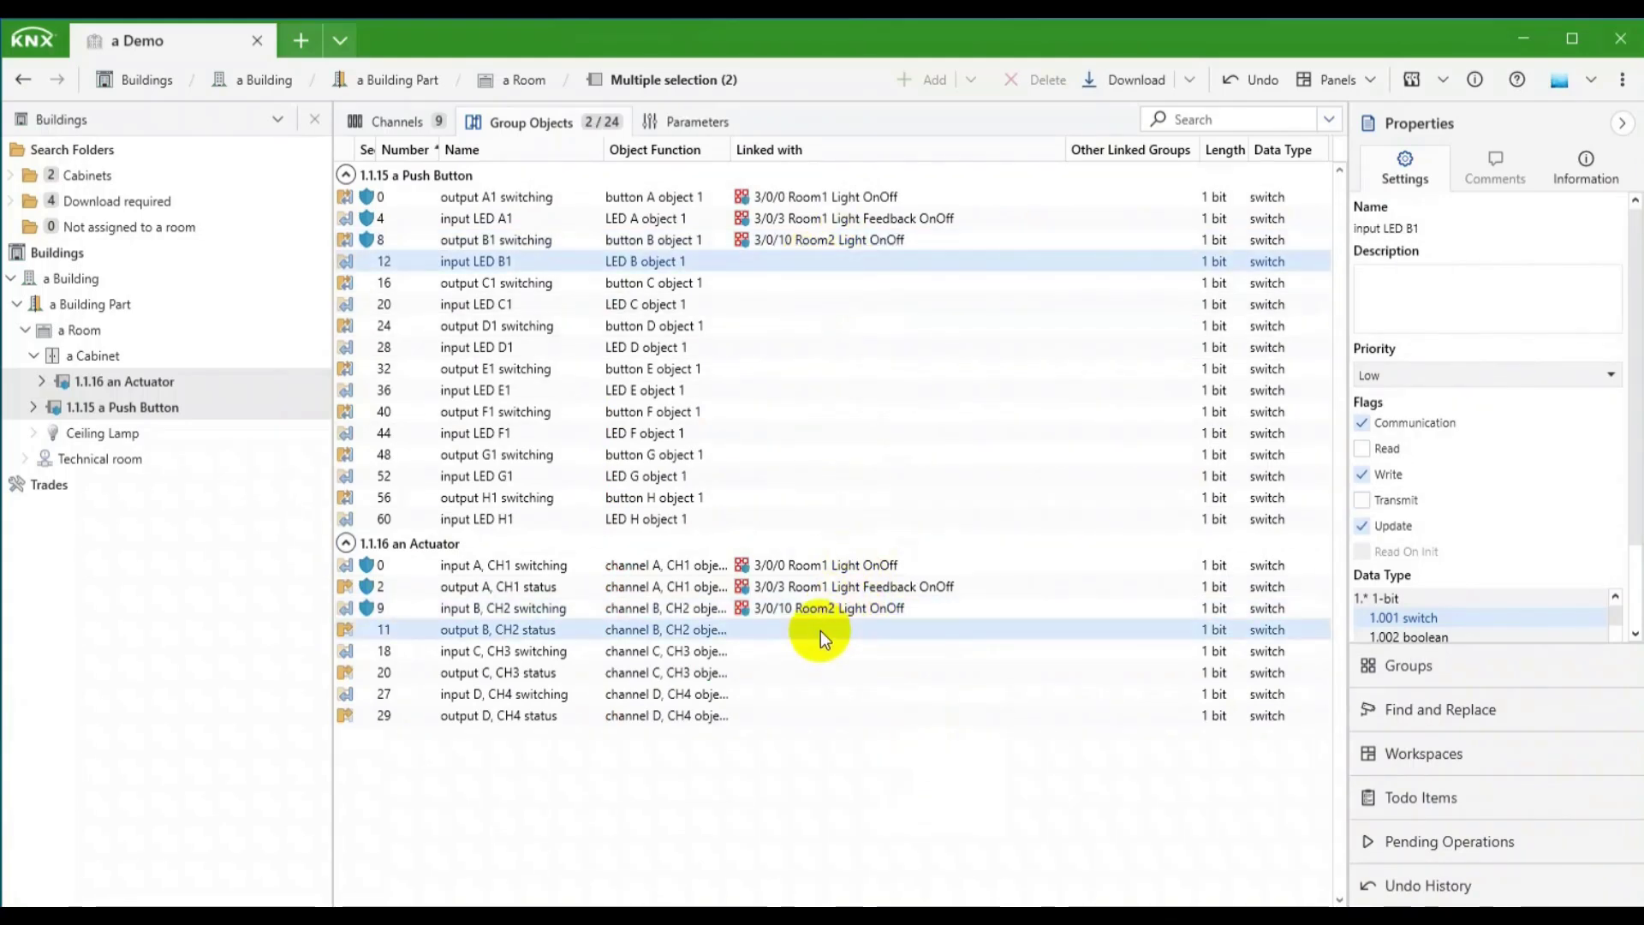
pyautogui.rightClick(820, 630)
pyautogui.click(884, 711)
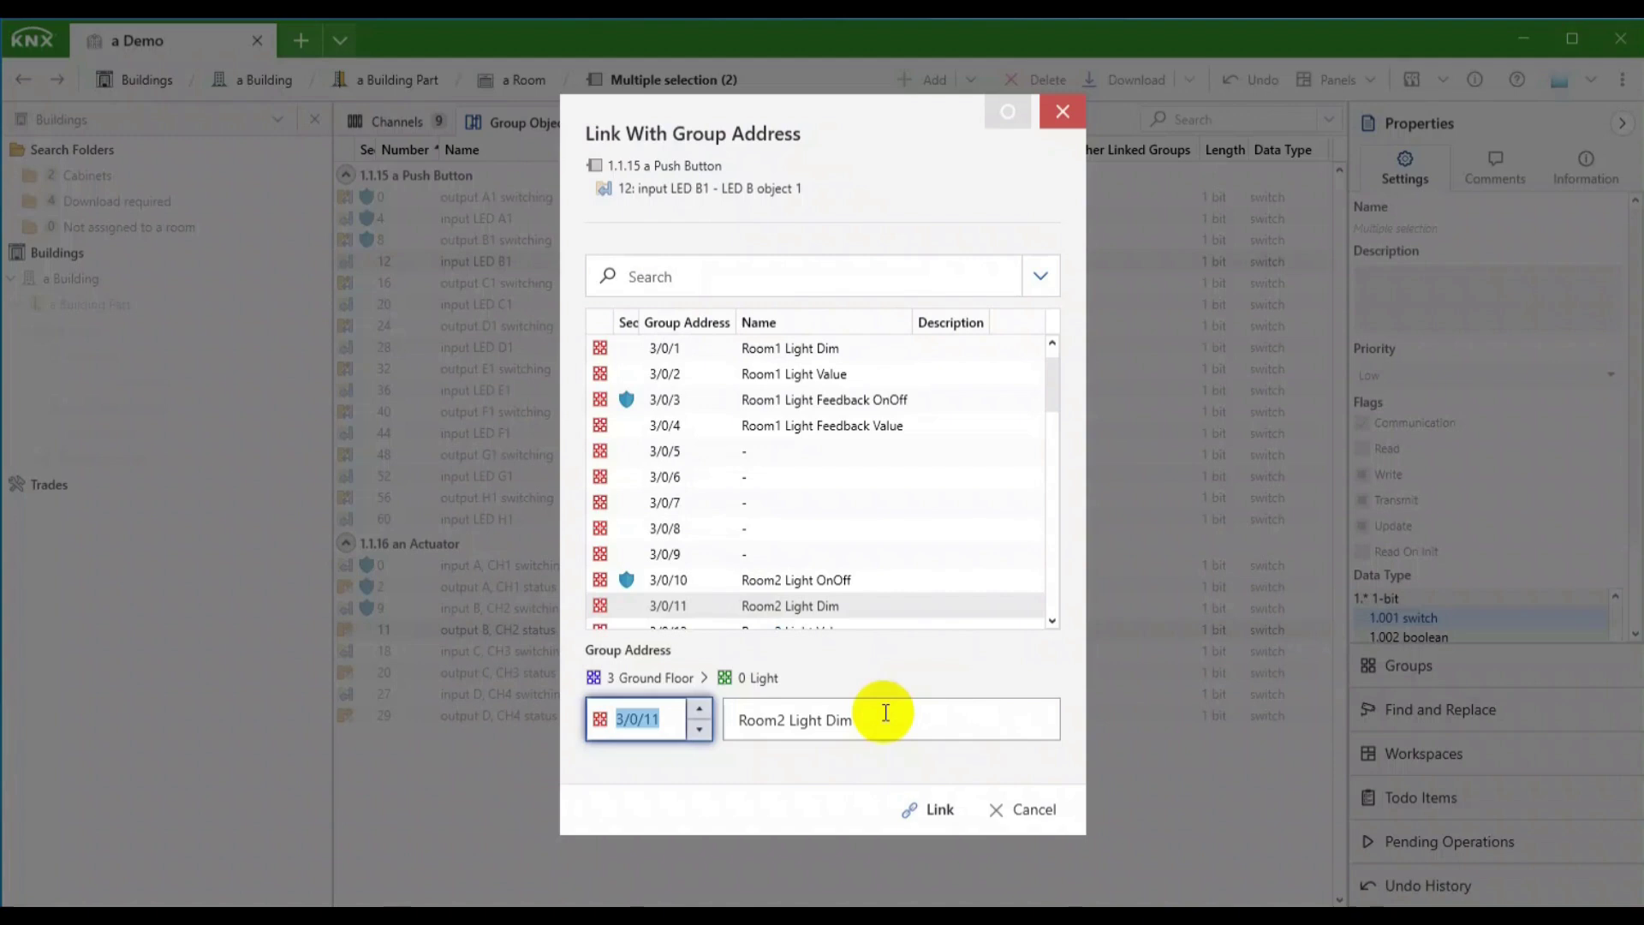
pyautogui.scroll(-1, 870, 599)
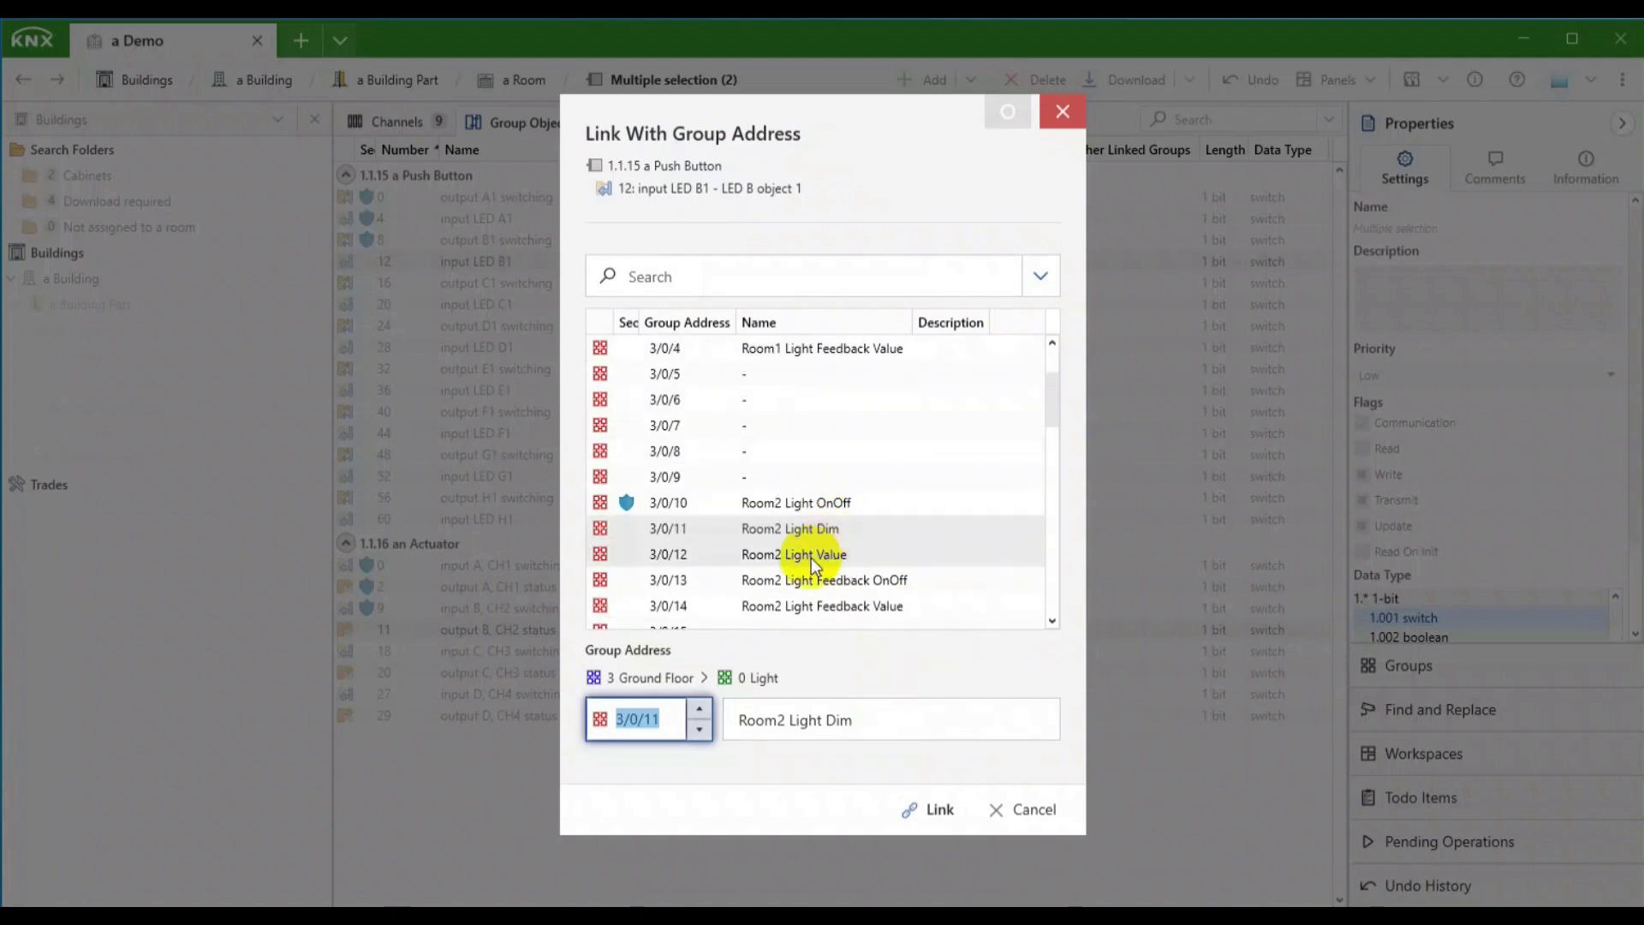
pyautogui.click(713, 581)
pyautogui.click(918, 804)
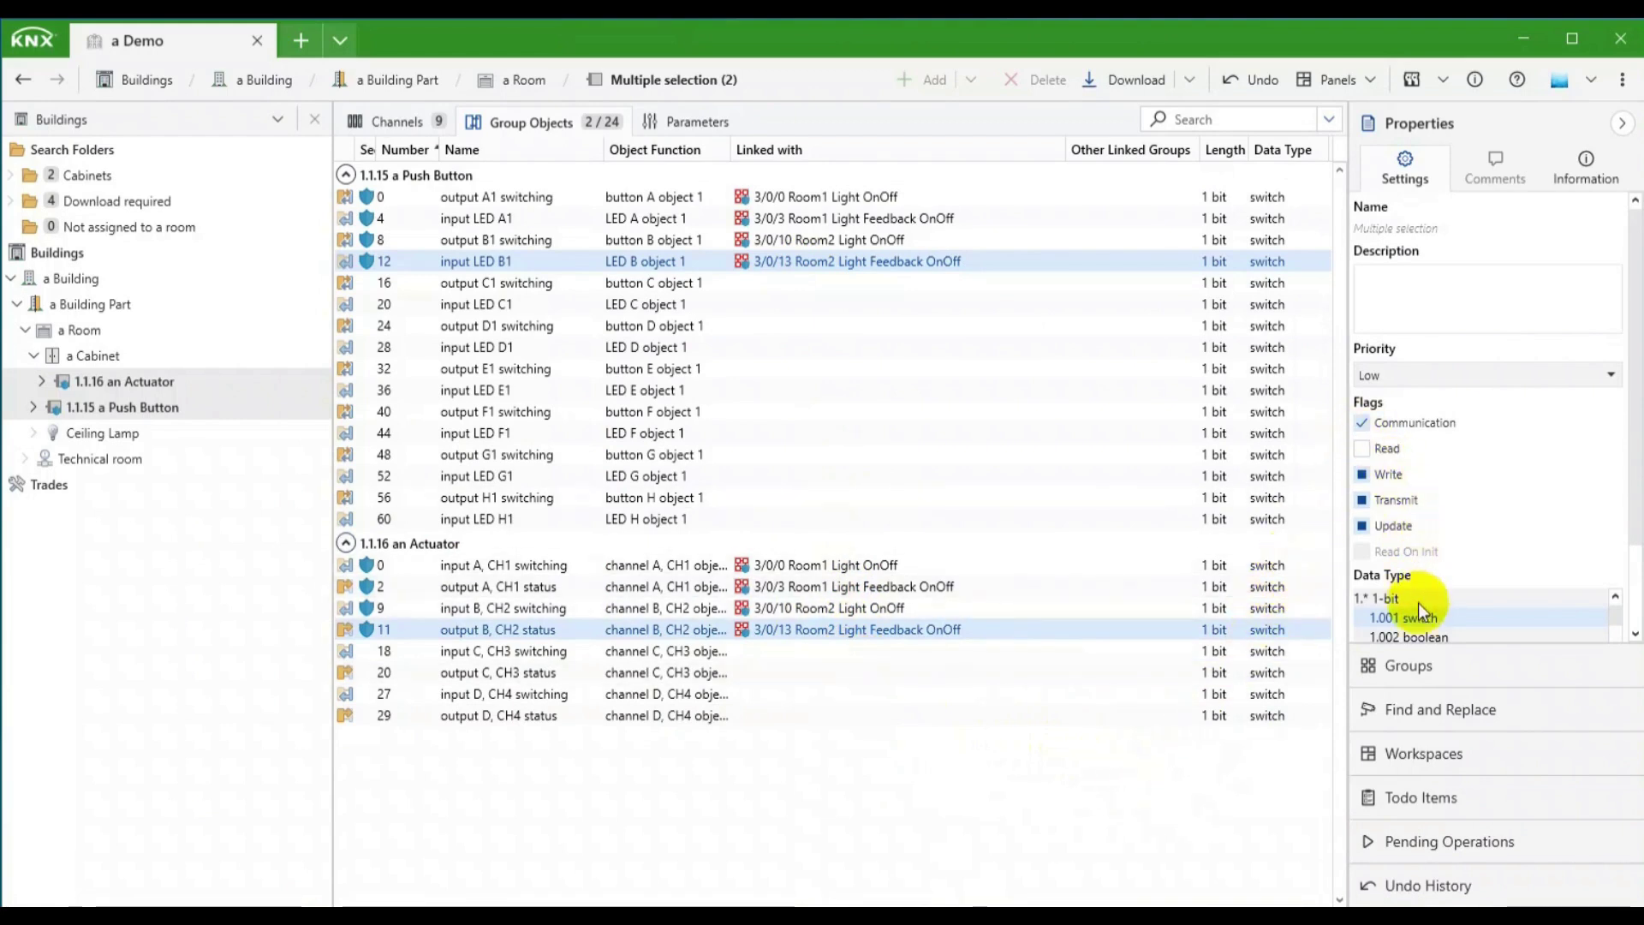
# Open the group addresses panel and filter it for Room3.
pyautogui.click(1444, 662)
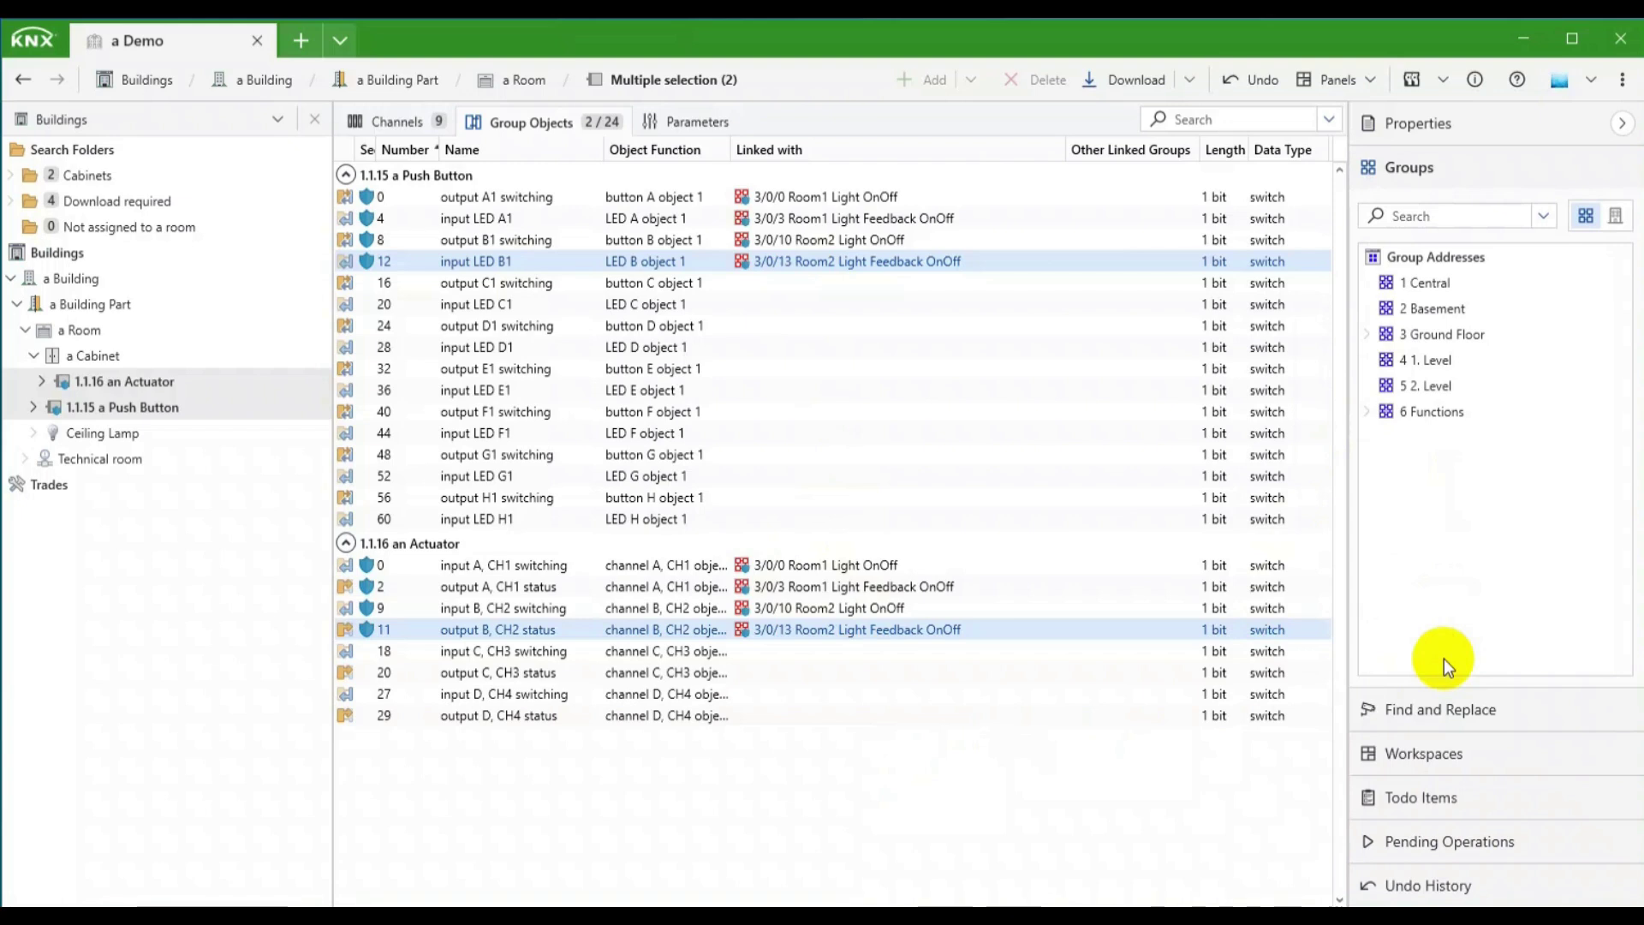
pyautogui.click(1439, 215)
pyautogui.write('Room3')
pyautogui.press('Return')
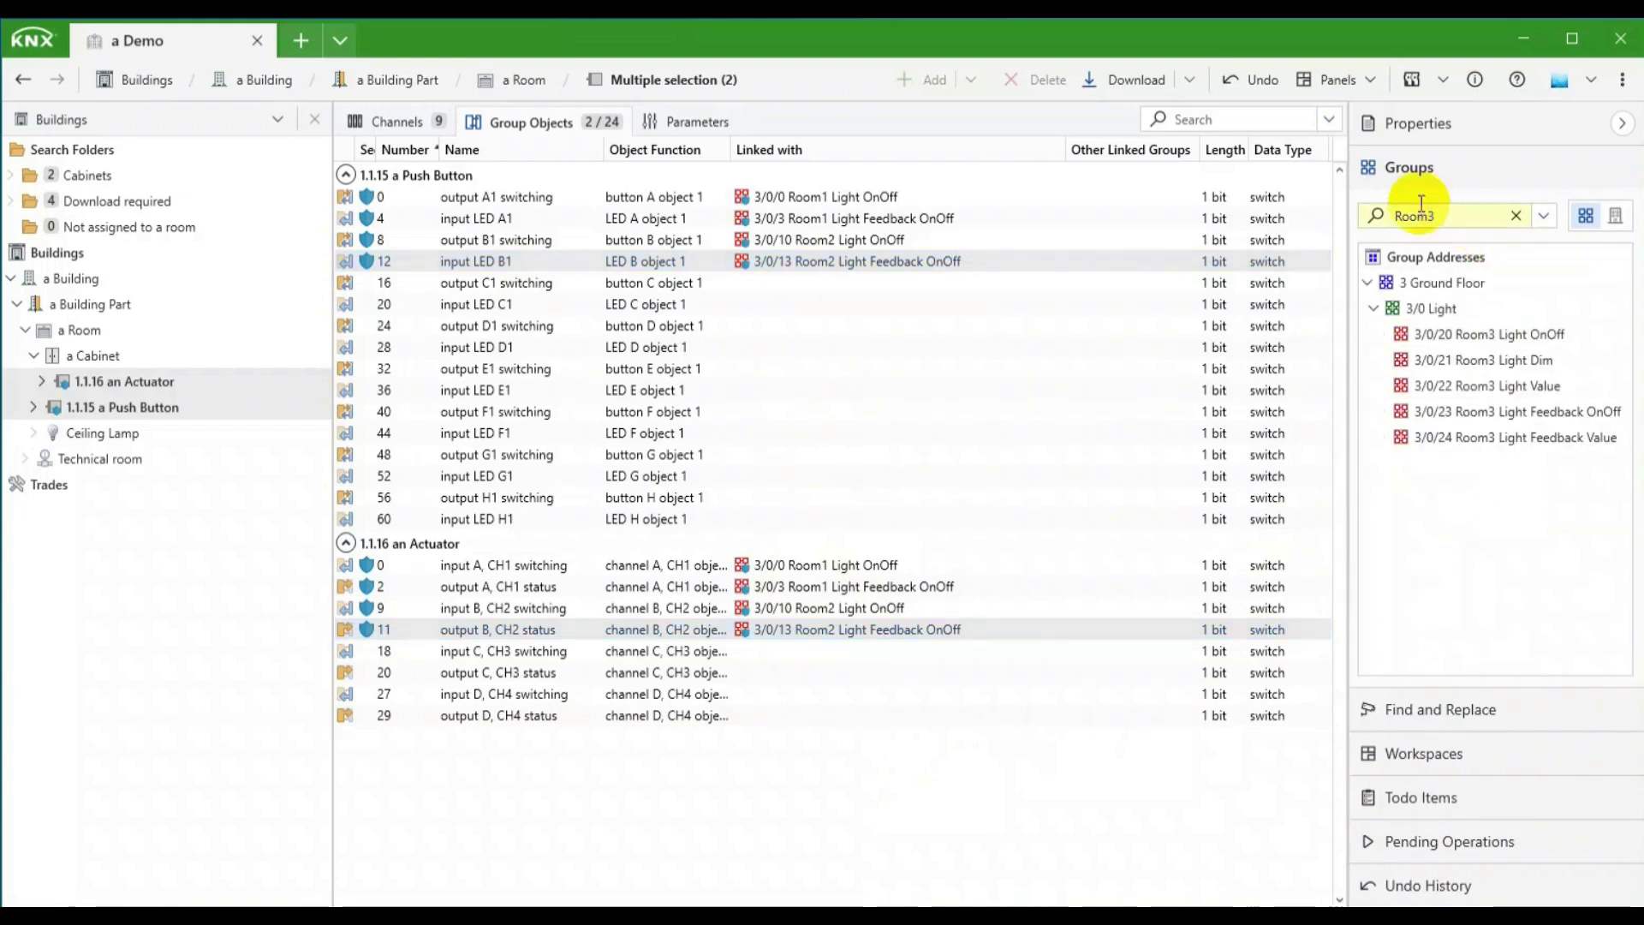
# Drag 3/0/20 onto C1 and C, CH3 switching, and 3/0/23 onto LED C1 and C, CH3 status.
pyautogui.moveTo(1509, 335); pyautogui.dragTo(895, 287)
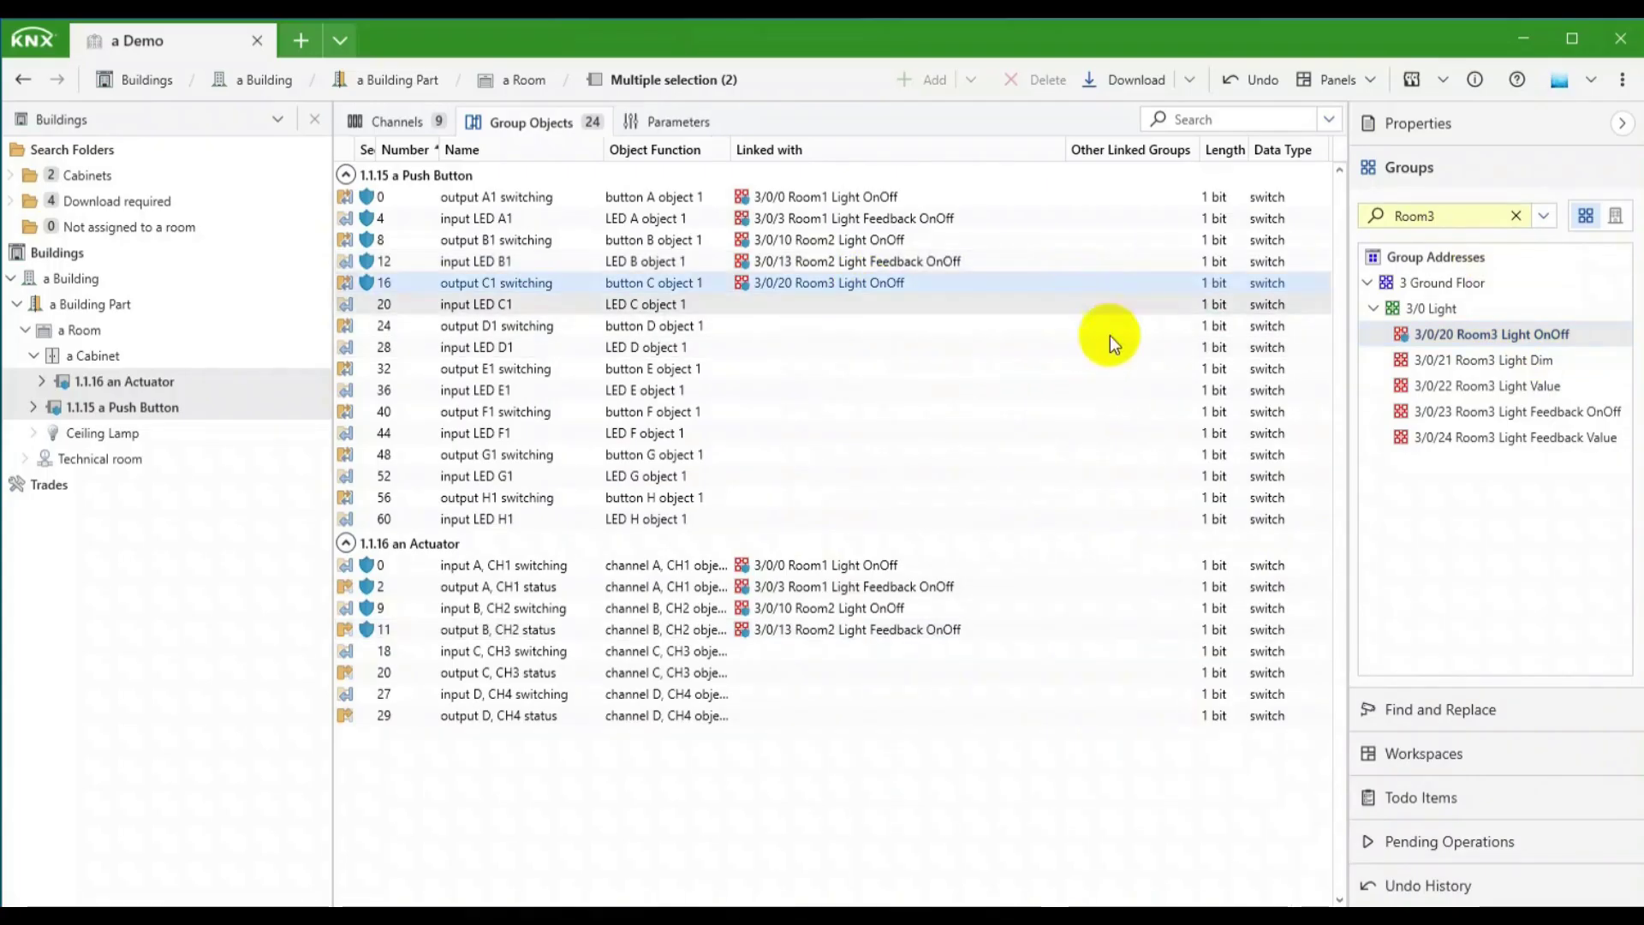
pyautogui.moveTo(1494, 412); pyautogui.dragTo(971, 649)
pyautogui.moveTo(1516, 411); pyautogui.dragTo(993, 305)
pyautogui.moveTo(1438, 415); pyautogui.dragTo(936, 676)
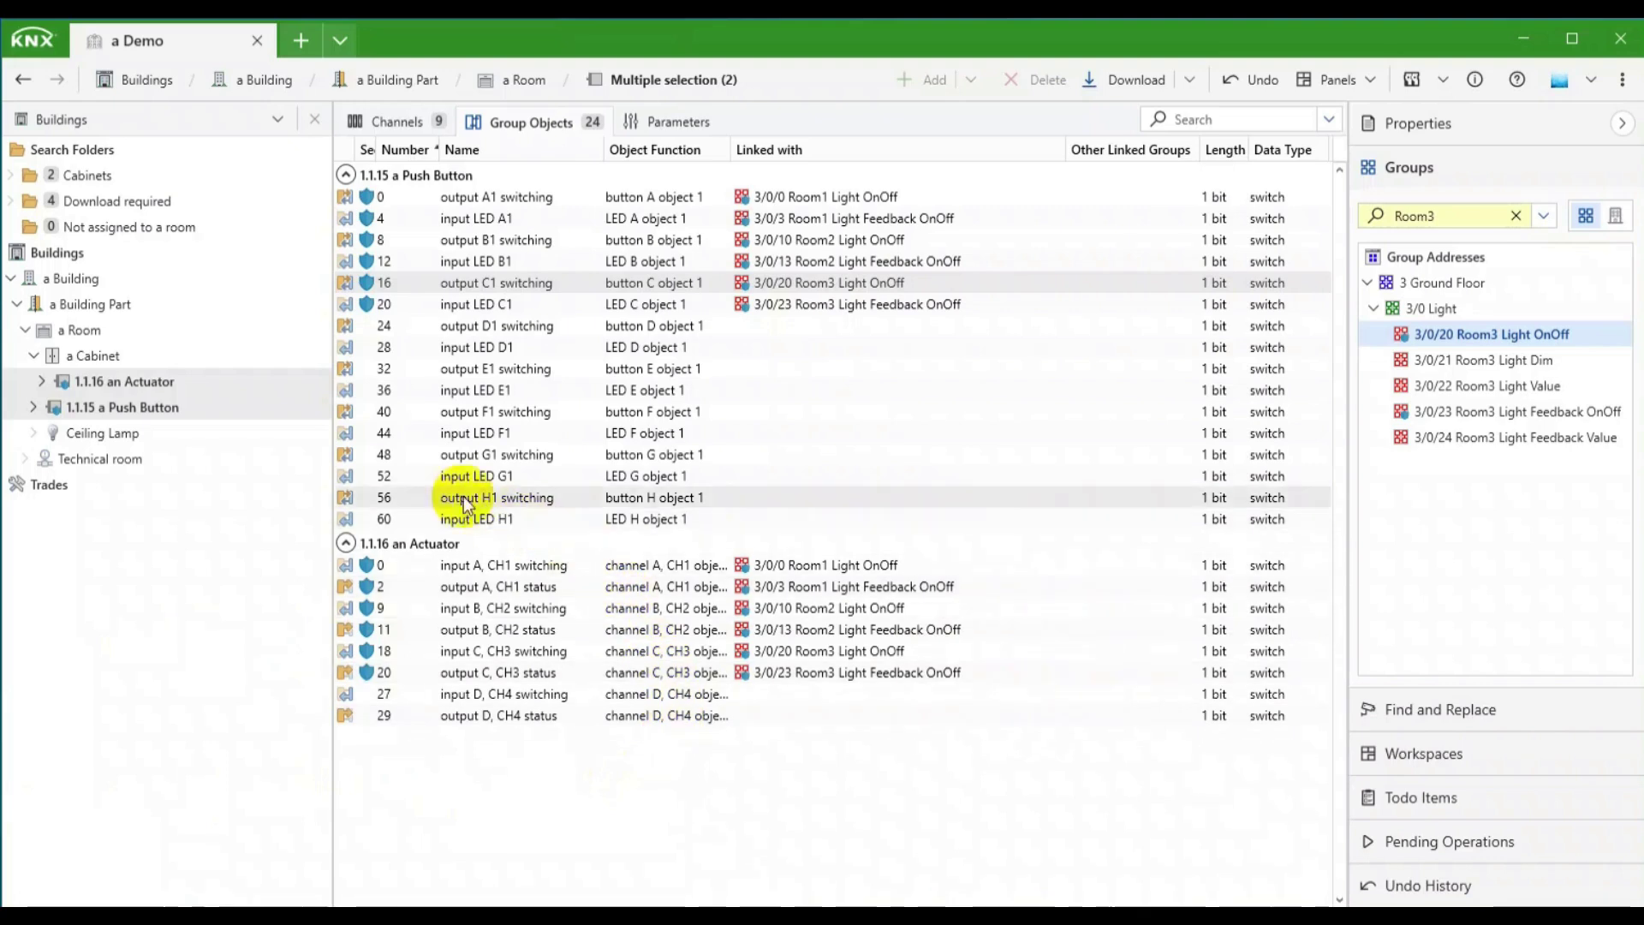
# Expand both devices and drag their D channels onto the Ceiling Lamp function.
pyautogui.click(41, 383)
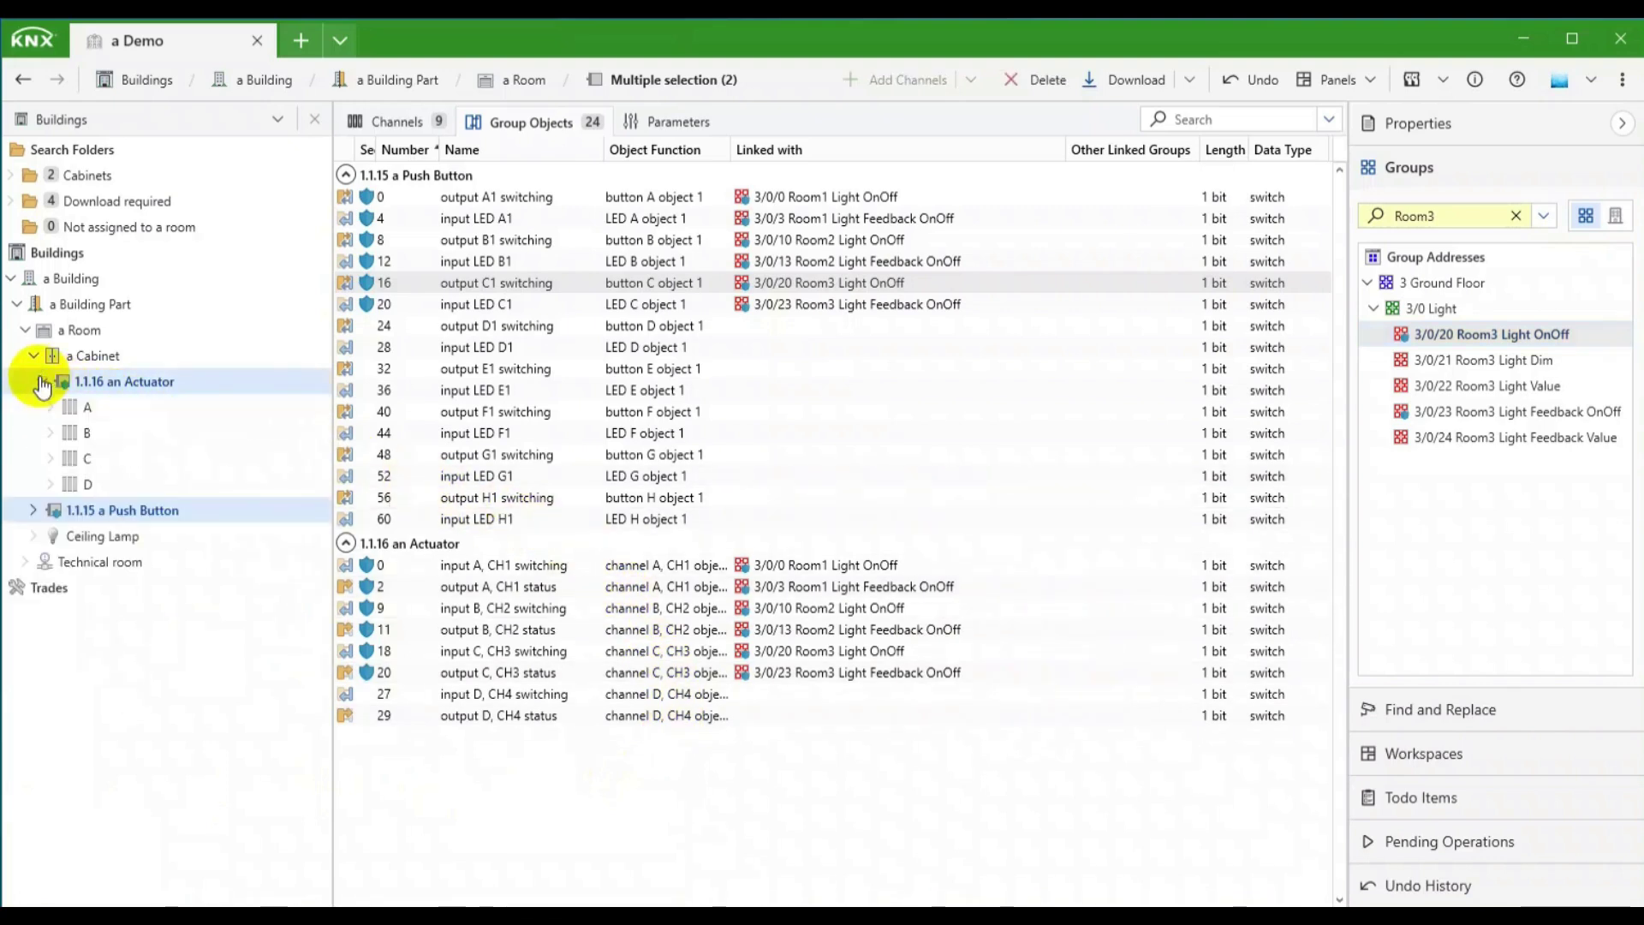
pyautogui.click(33, 513)
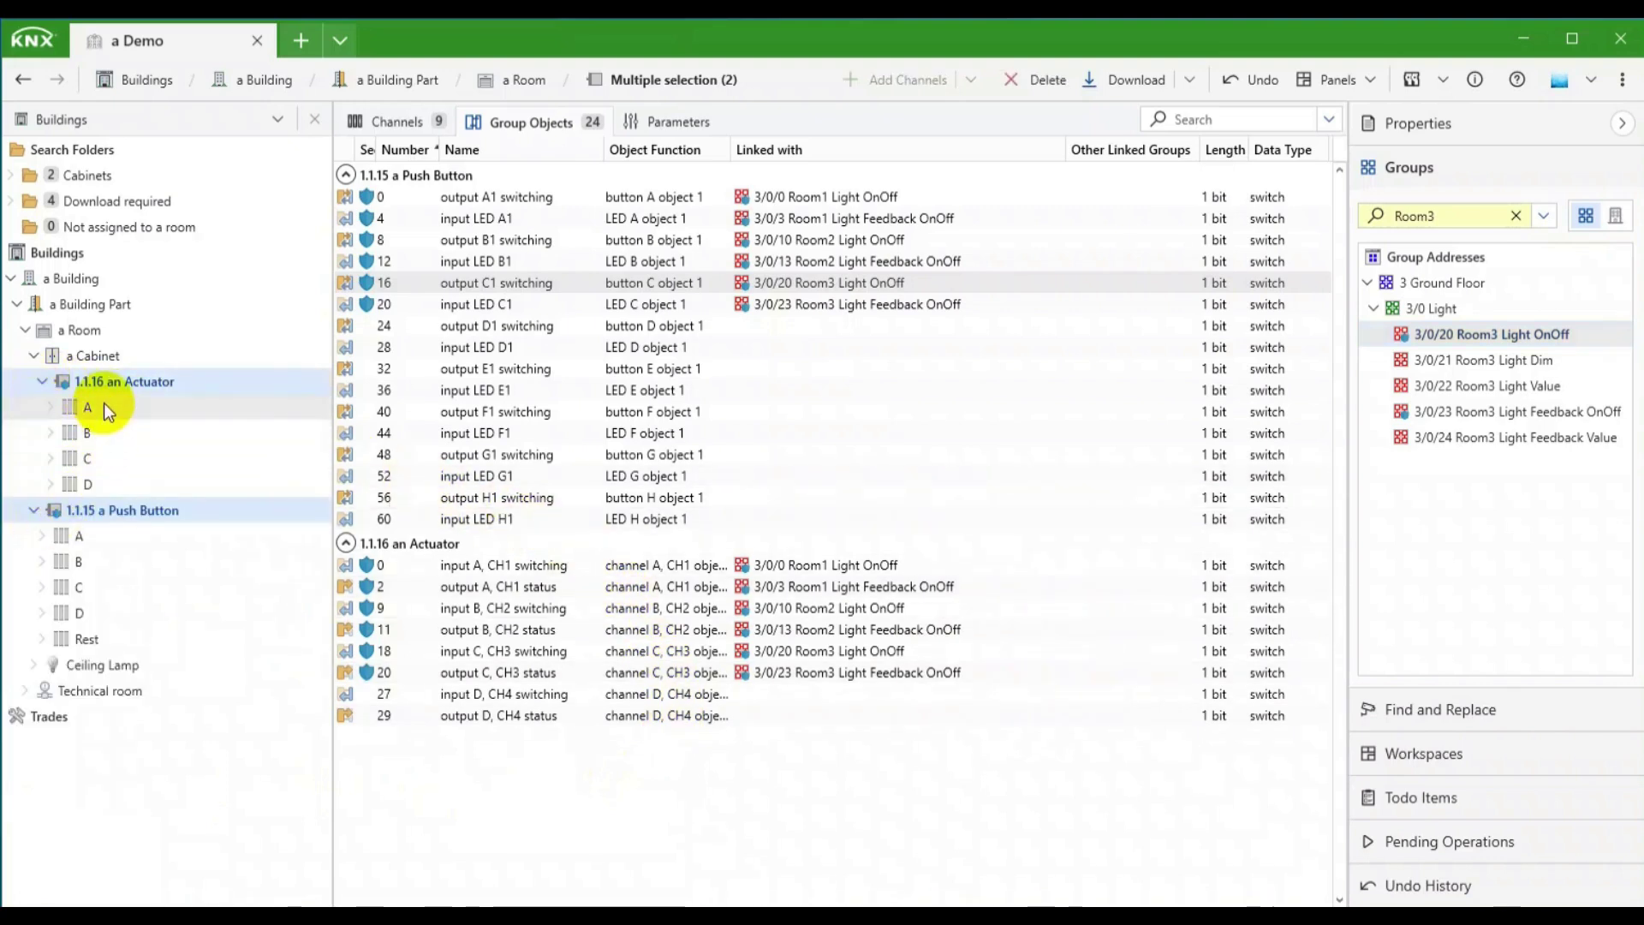
pyautogui.click(101, 409)
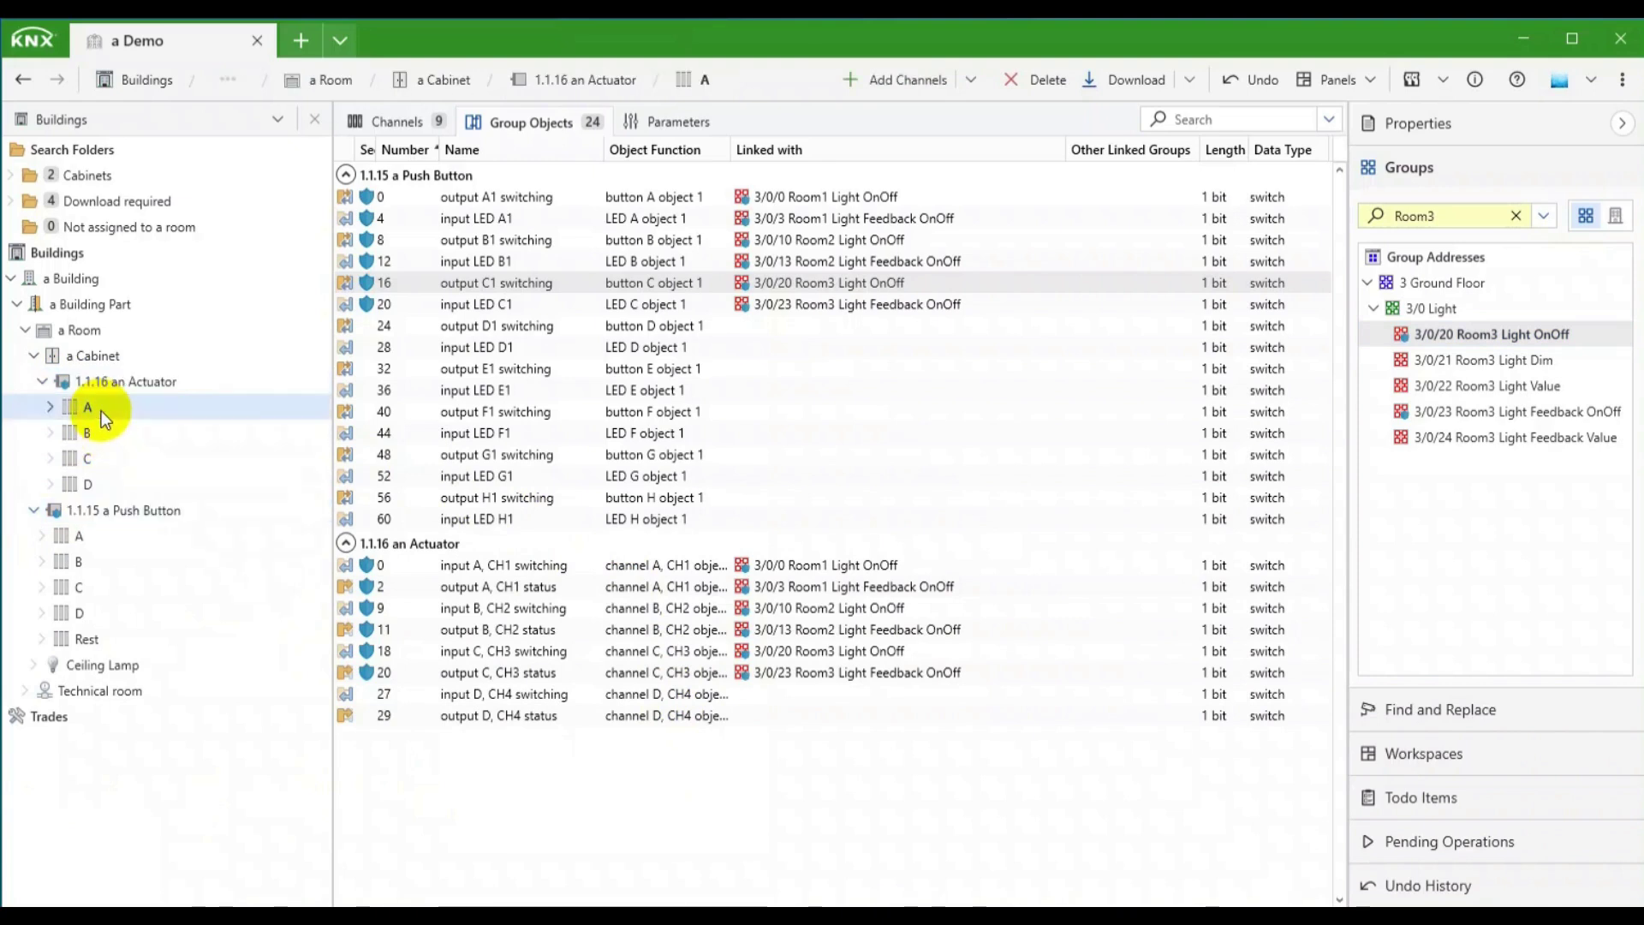
pyautogui.click(112, 481)
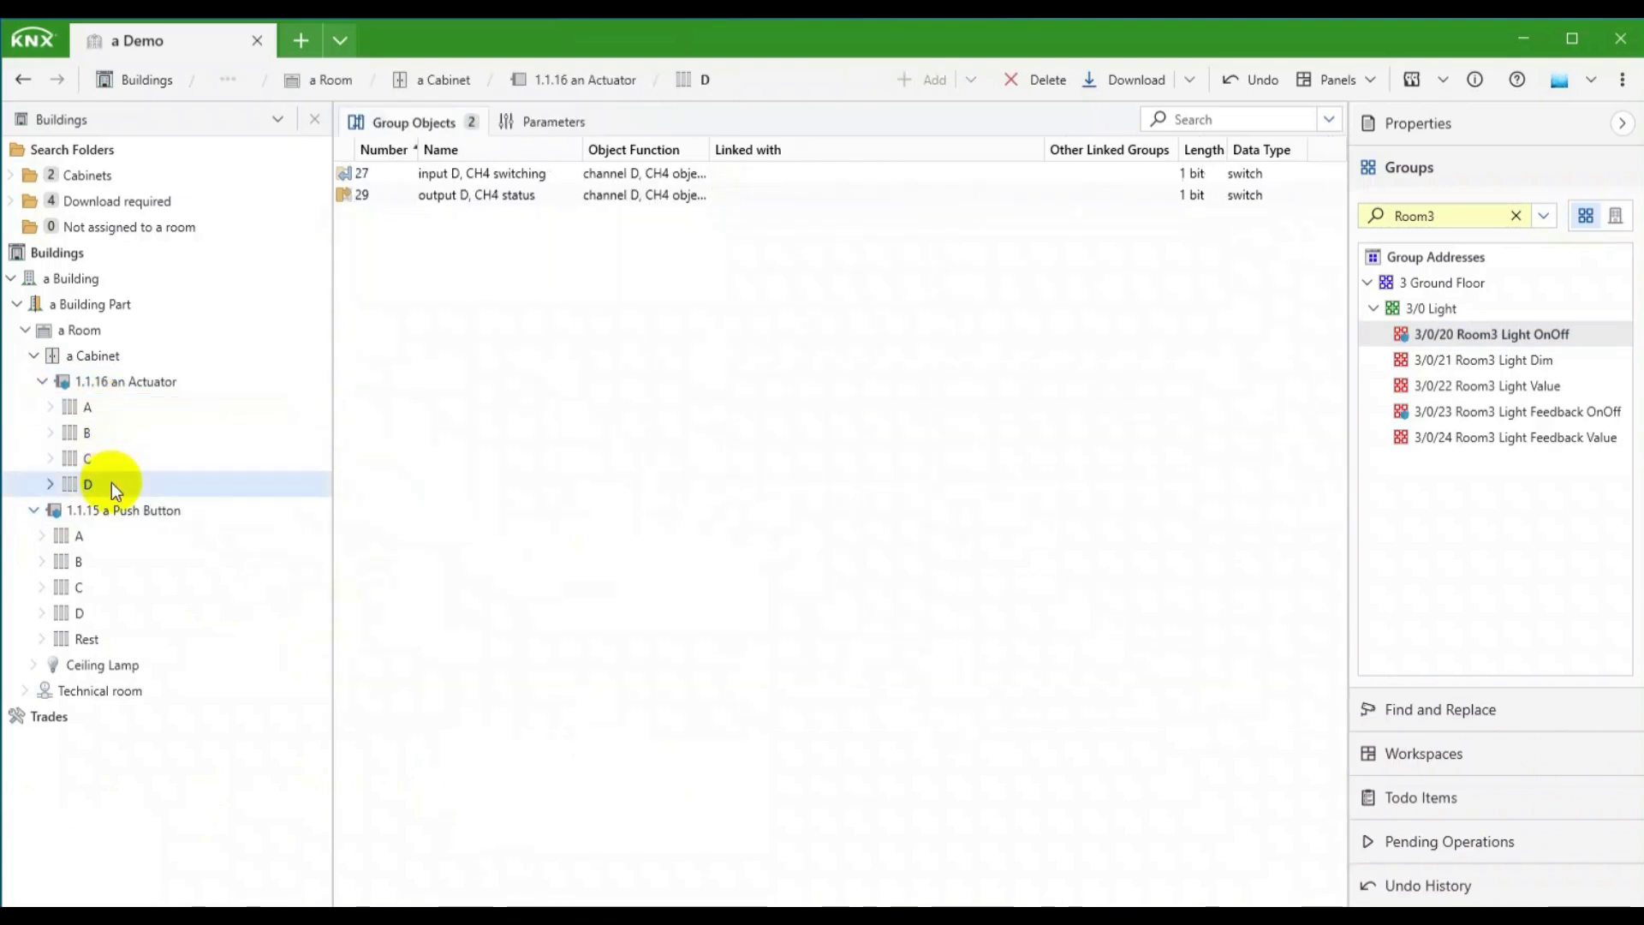
pyautogui.keyDown('ctrl'); pyautogui.click(95, 614); pyautogui.keyUp('ctrl')
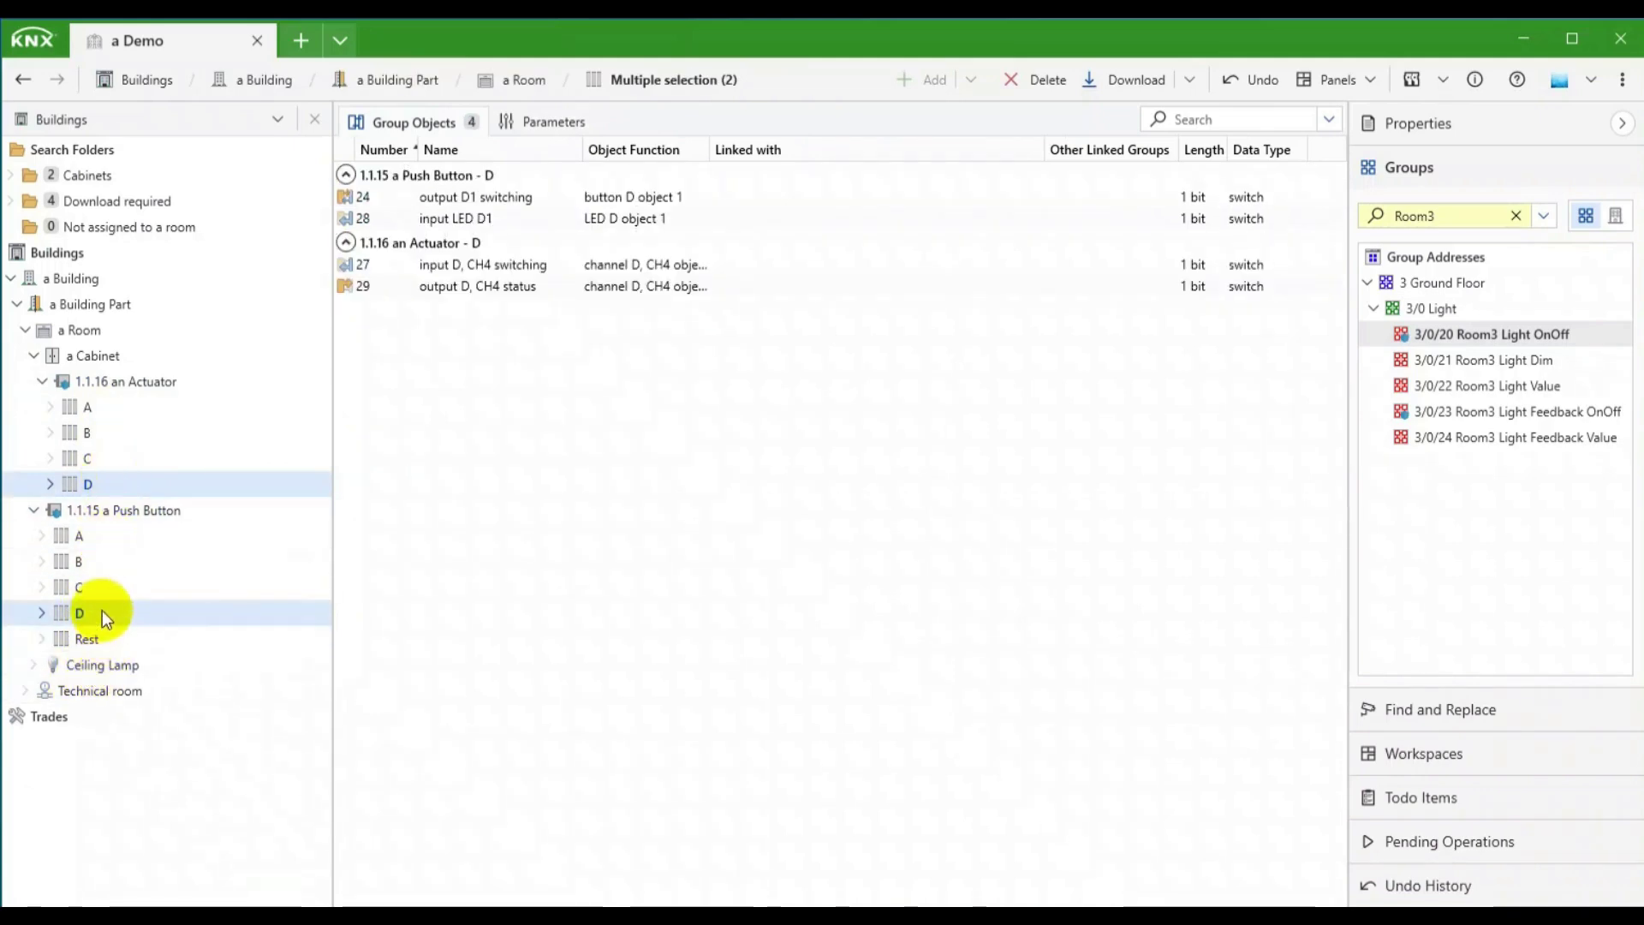
pyautogui.moveTo(101, 611); pyautogui.dragTo(113, 664)
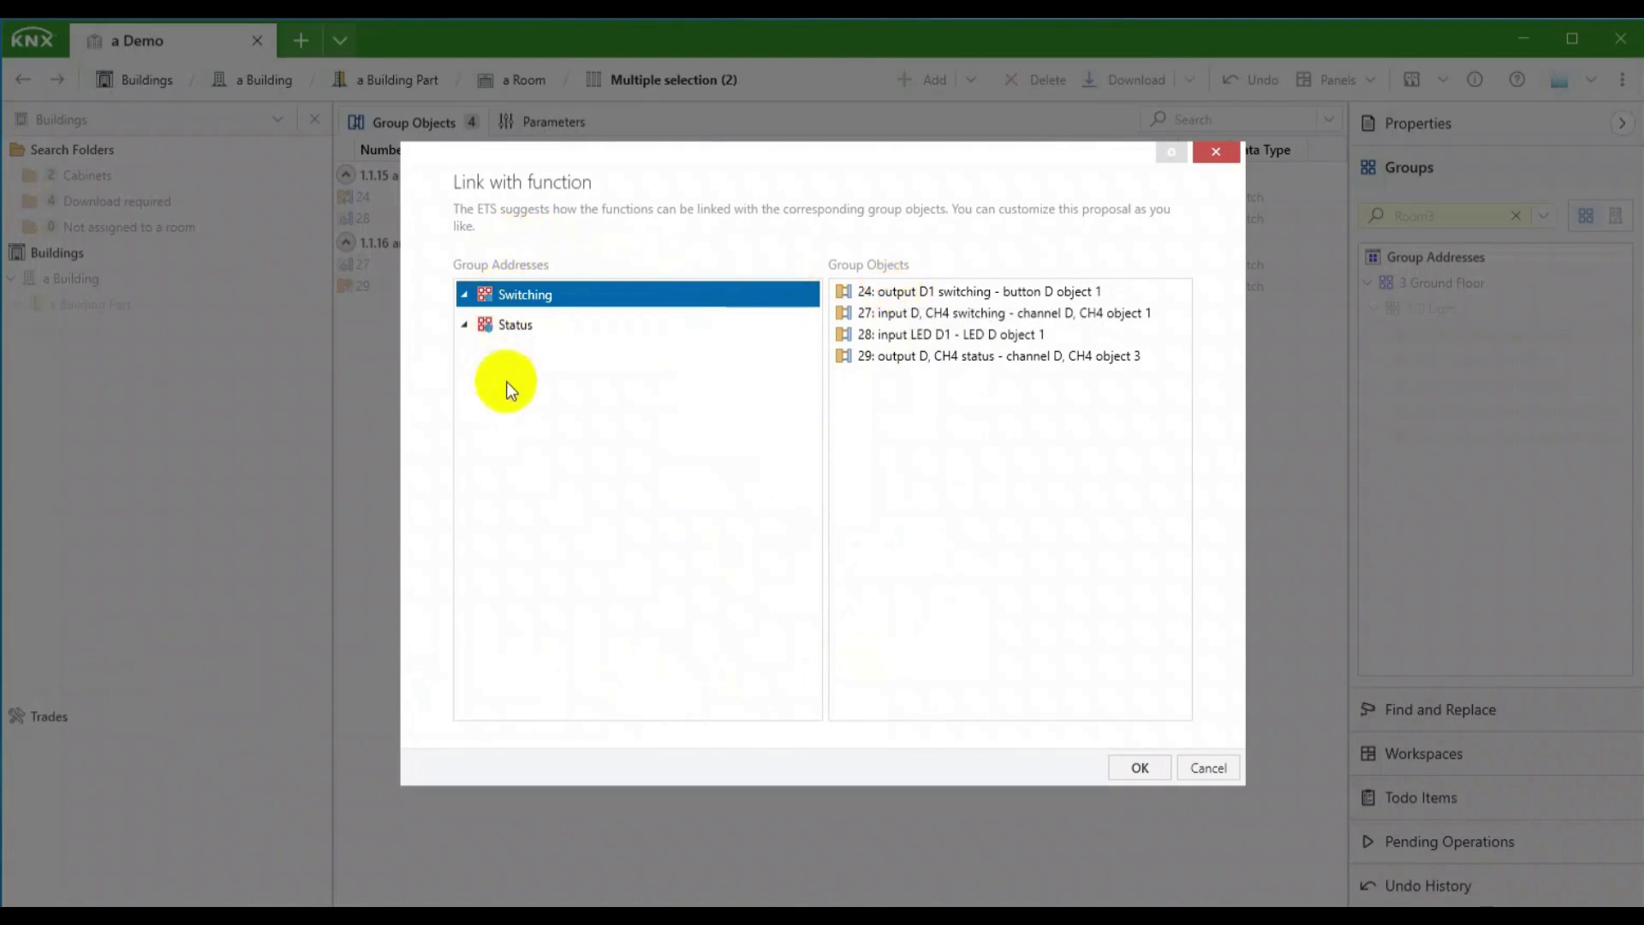
# Assign D1 and D, CH4 switching to 6/0/1 Switching, LED D1 and CH4 status to 6/0/2 Status.
pyautogui.click(902, 295)
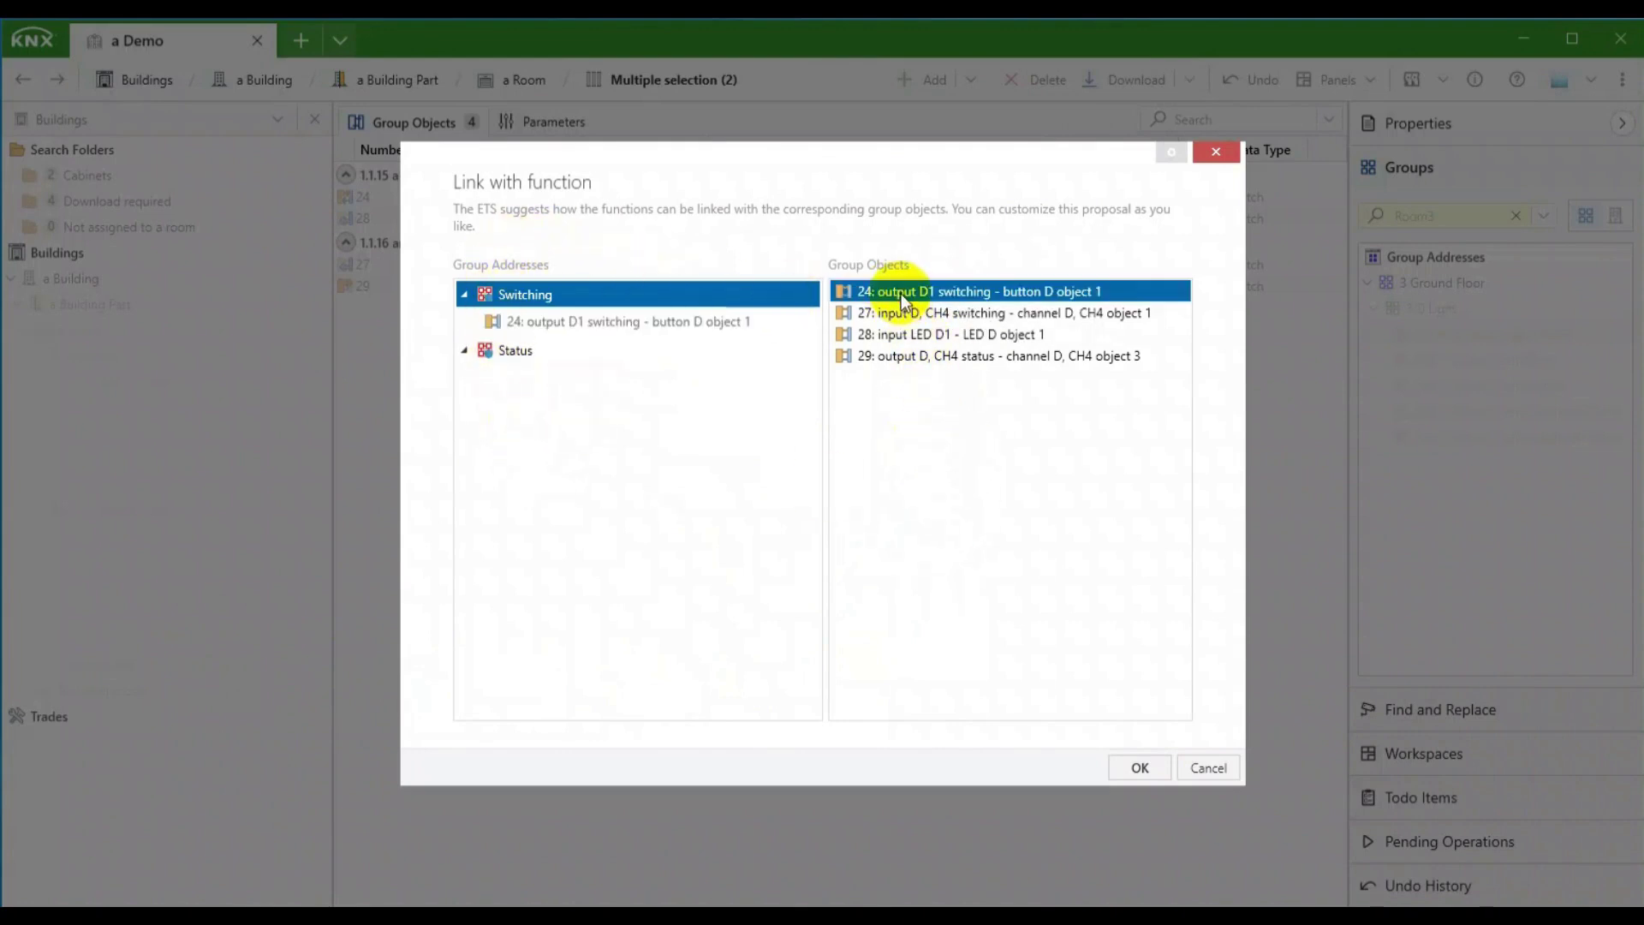
pyautogui.keyDown('ctrl'); pyautogui.click(901, 315); pyautogui.keyUp('ctrl')
pyautogui.click(523, 377)
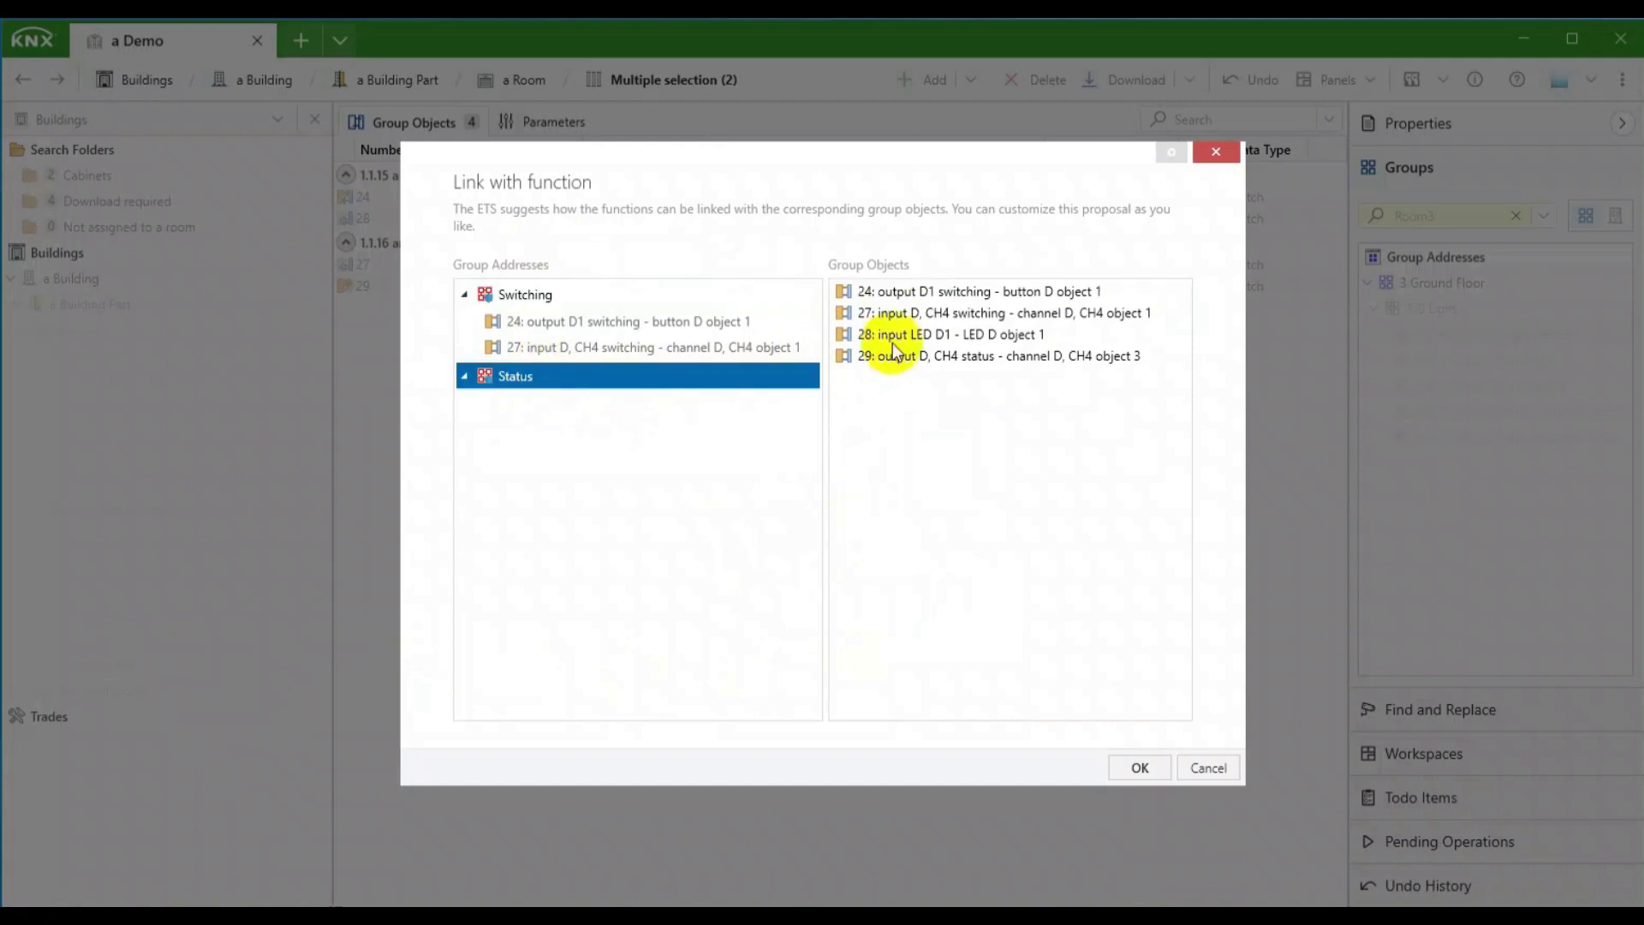
pyautogui.click(930, 337)
pyautogui.keyDown('ctrl'); pyautogui.click(925, 358); pyautogui.keyUp('ctrl')
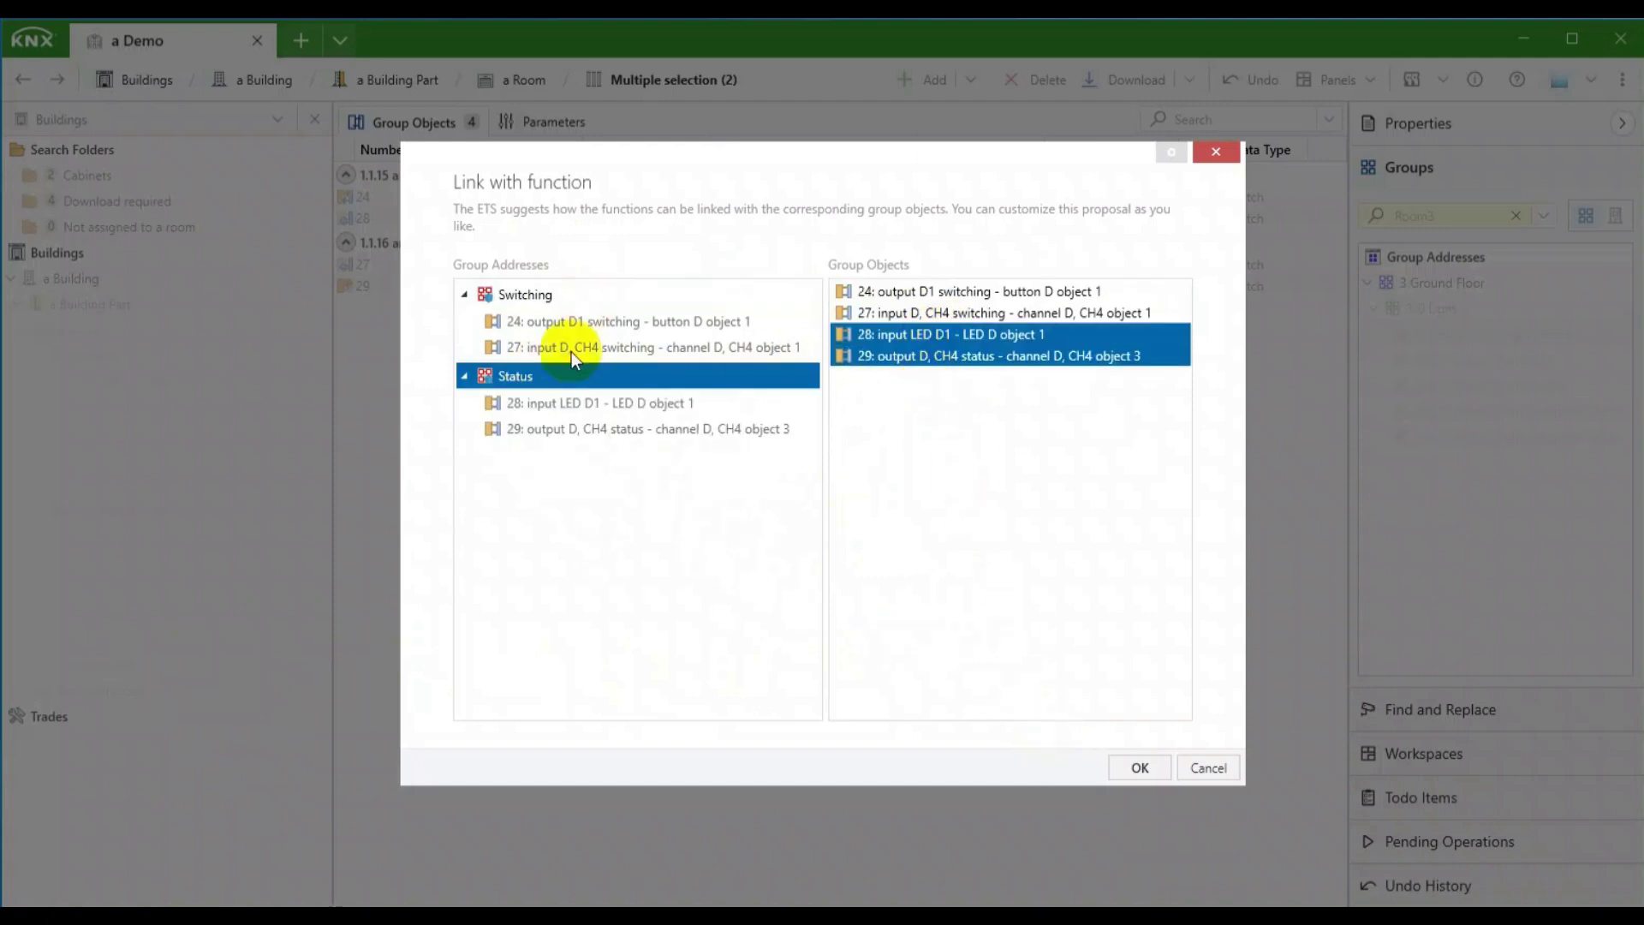
pyautogui.click(1133, 767)
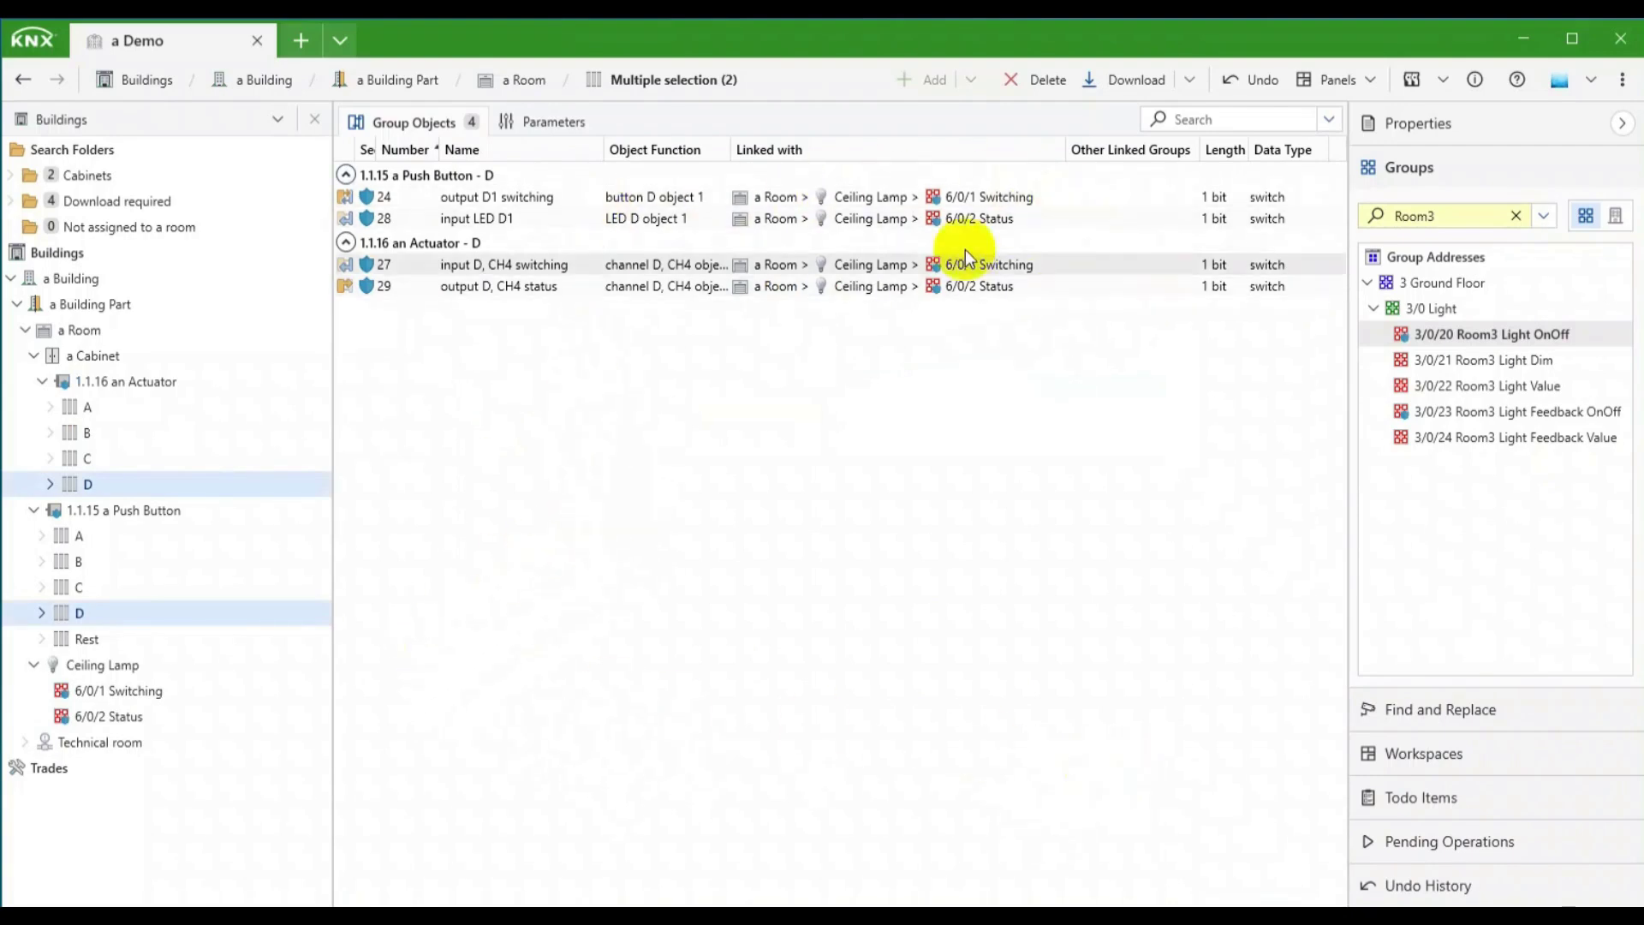
# Select actuator 1.1.16 and push button 1.1.15 together to list all 24 group objects.
pyautogui.click(142, 382)
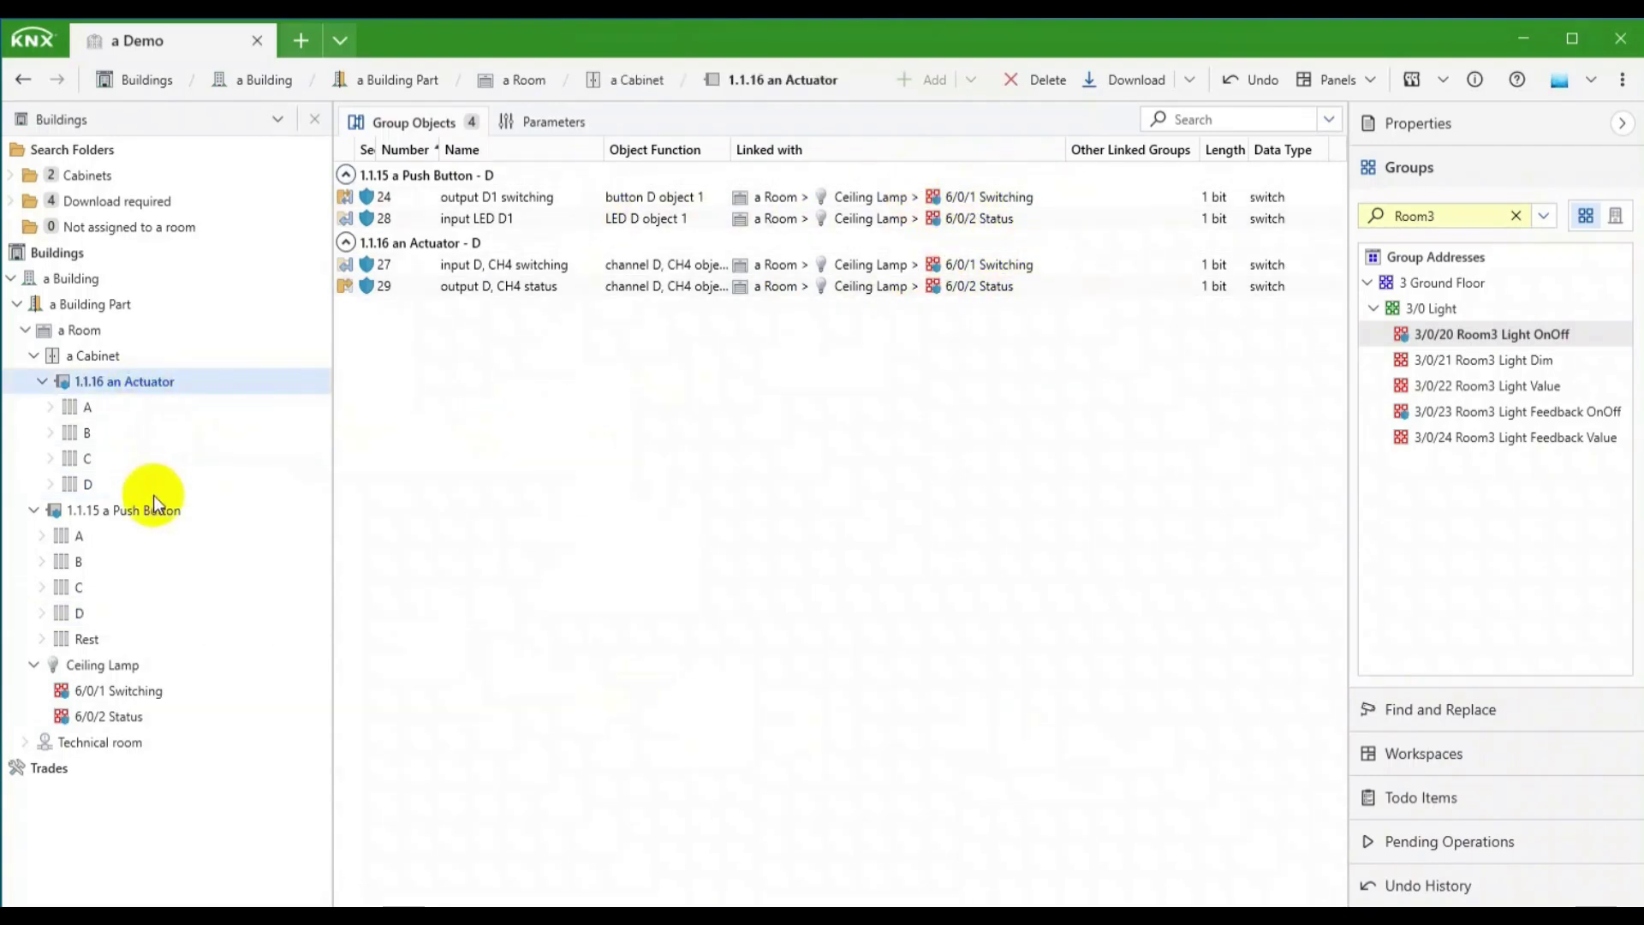
pyautogui.keyDown('ctrl'); pyautogui.click(148, 513); pyautogui.keyUp('ctrl')
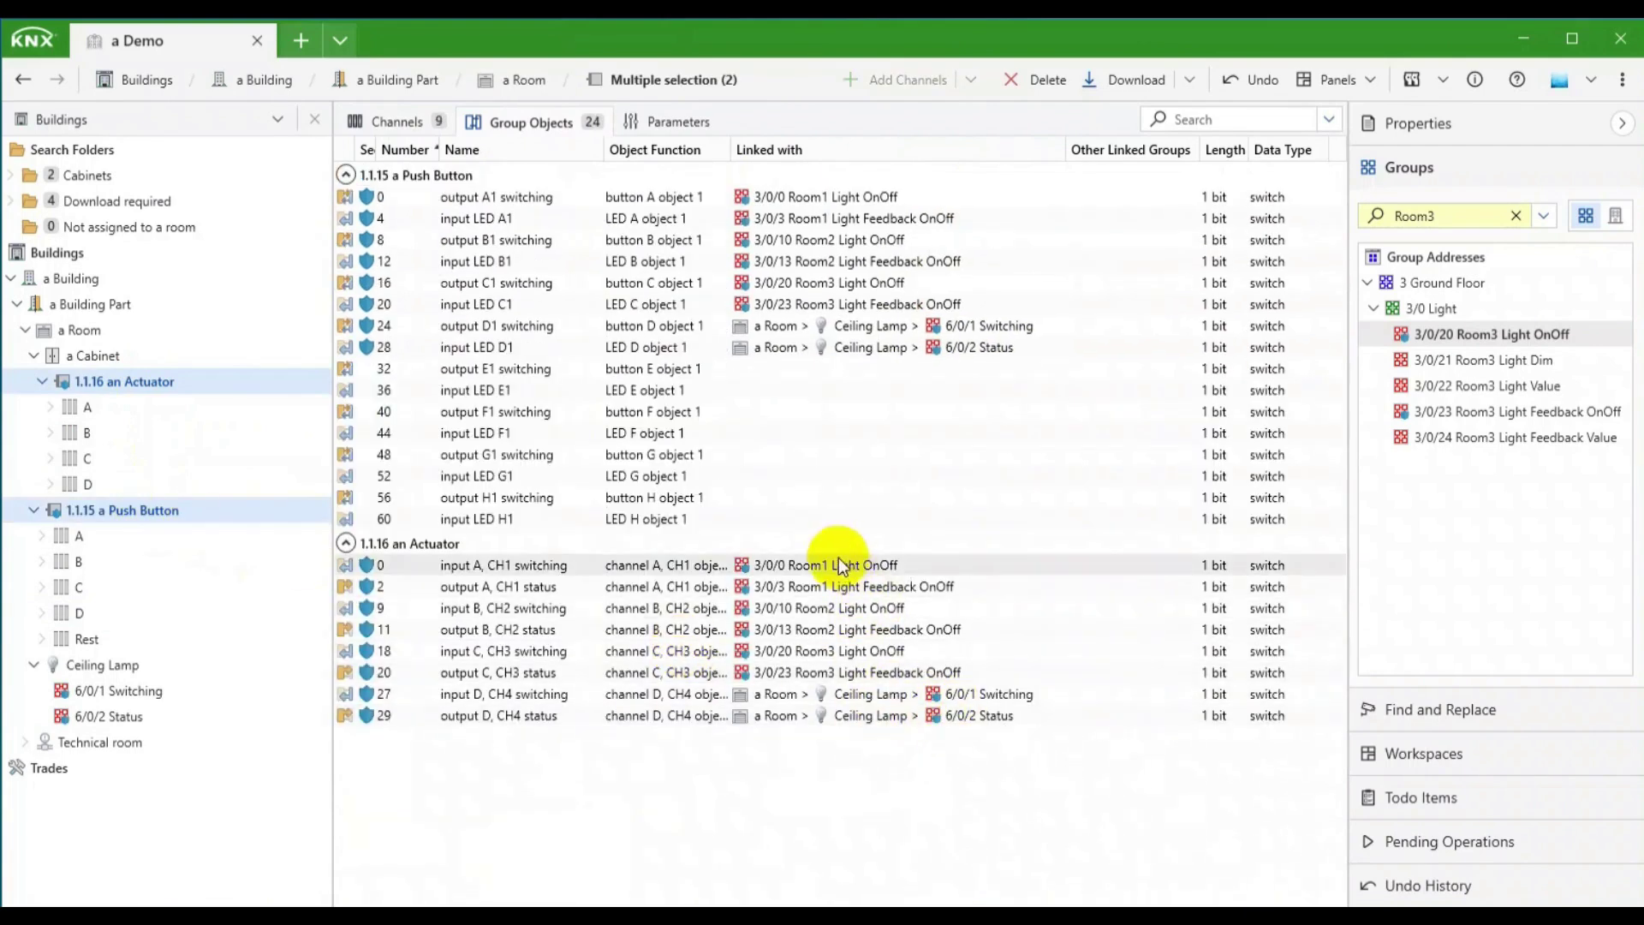